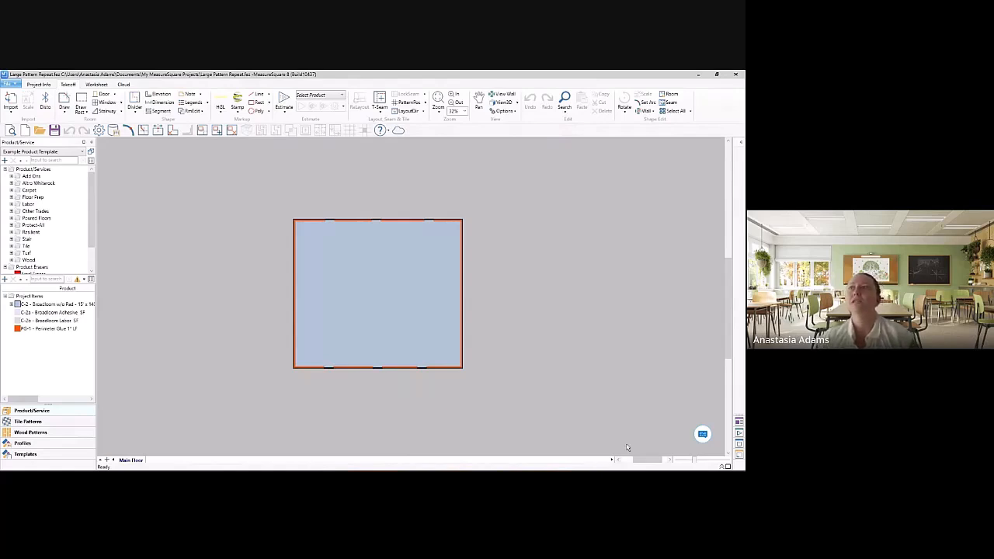
Step: Show the dimensions on the plan and inspect the room's wall lengths and outline
click(504, 110)
click(493, 369)
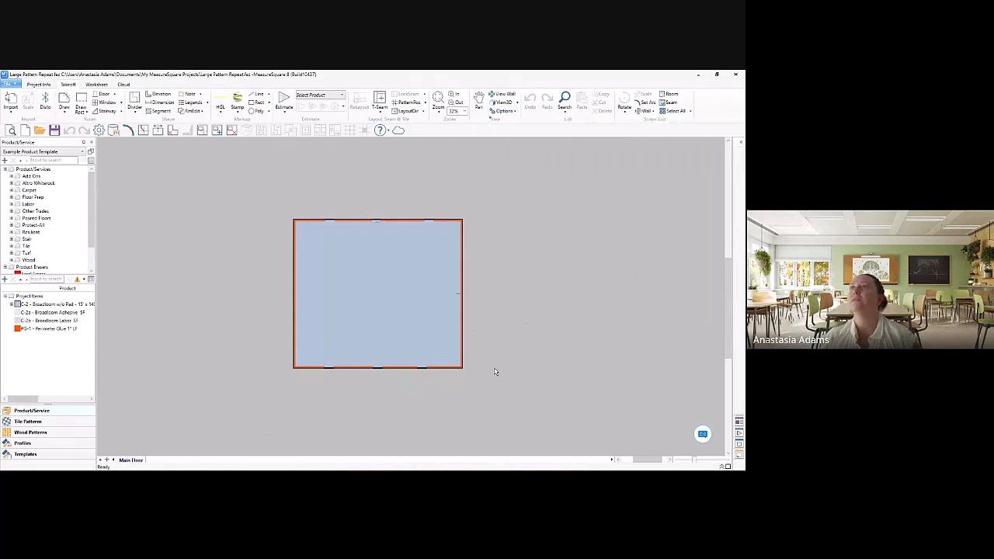
scroll(420, 275, up, 5)
mouse_move(493, 314)
middle_down()
mouse_move(502, 355)
mouse_move(509, 338)
middle_up()
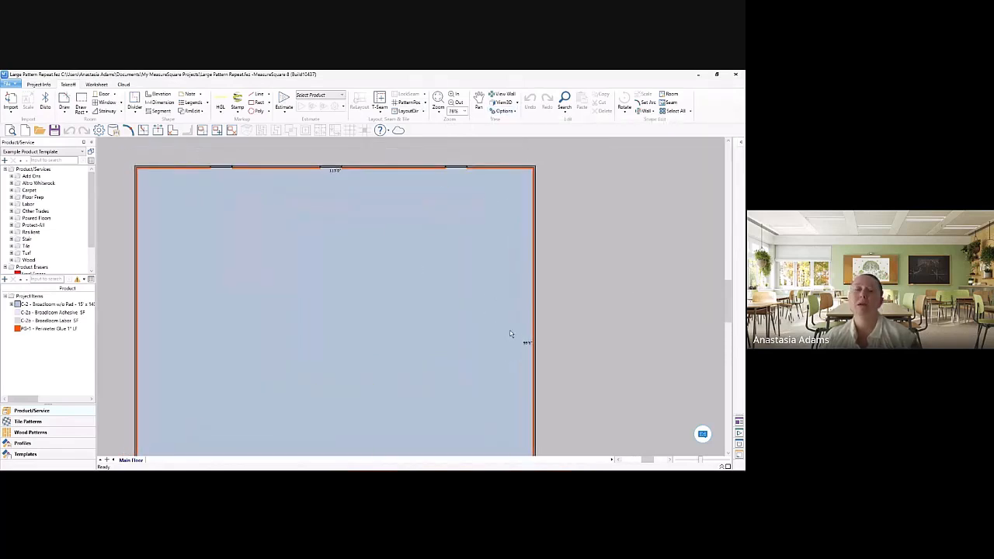
mouse_move(510, 334)
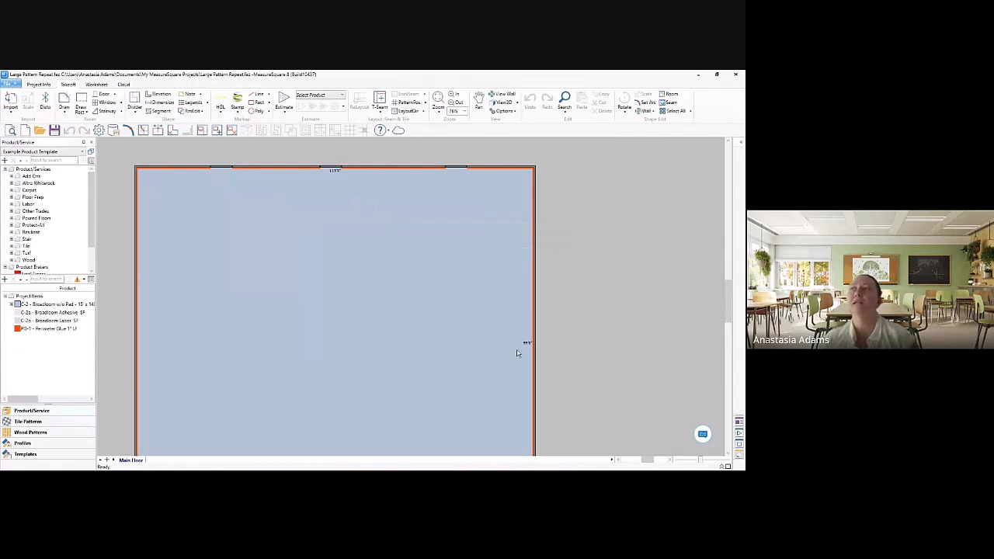
scroll(564, 364, down, 2)
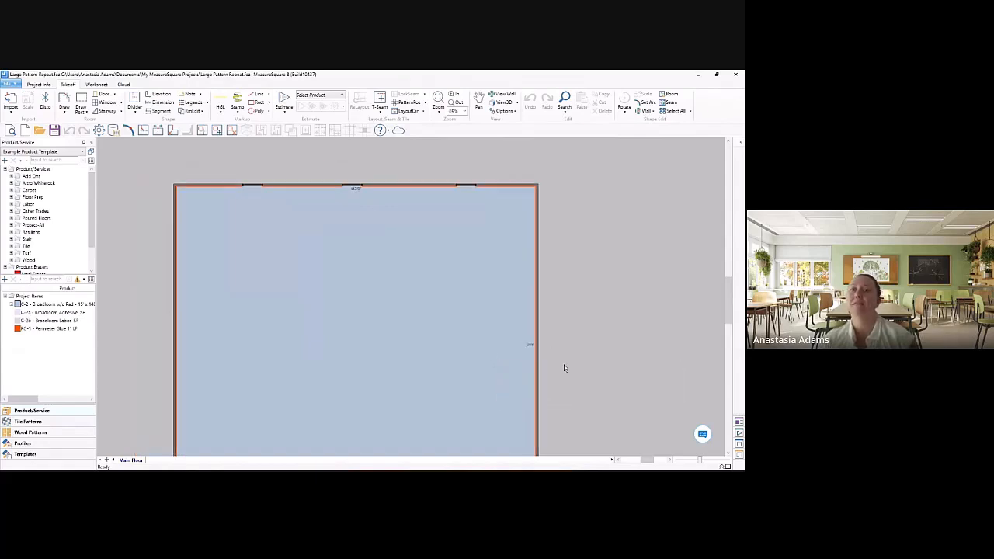
middle_drag(582, 406, 571, 354)
scroll(579, 364, down, 2)
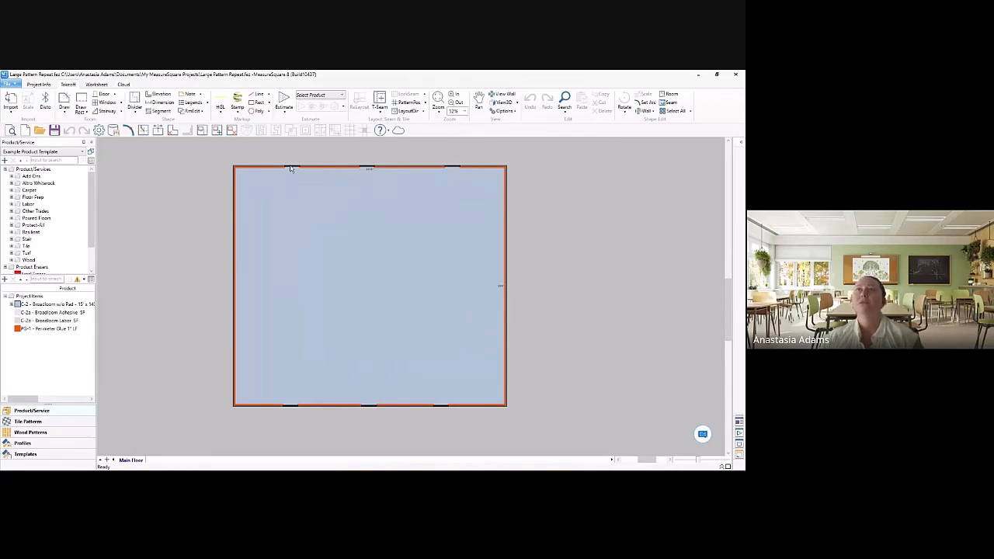
mouse_move(291, 169)
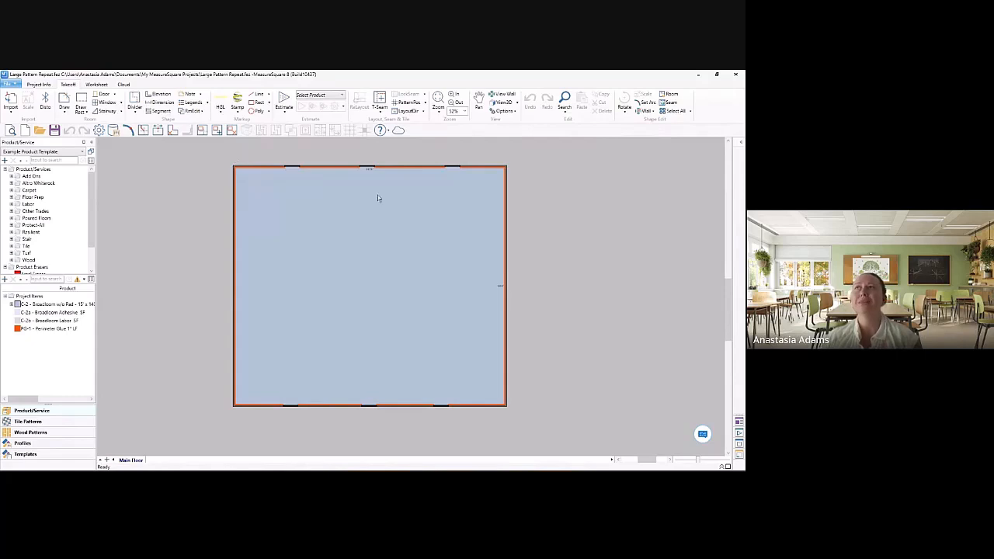
Step: Turn on the display of Seam & Cut and Roll Product Grid for the roll product in the room
click(513, 115)
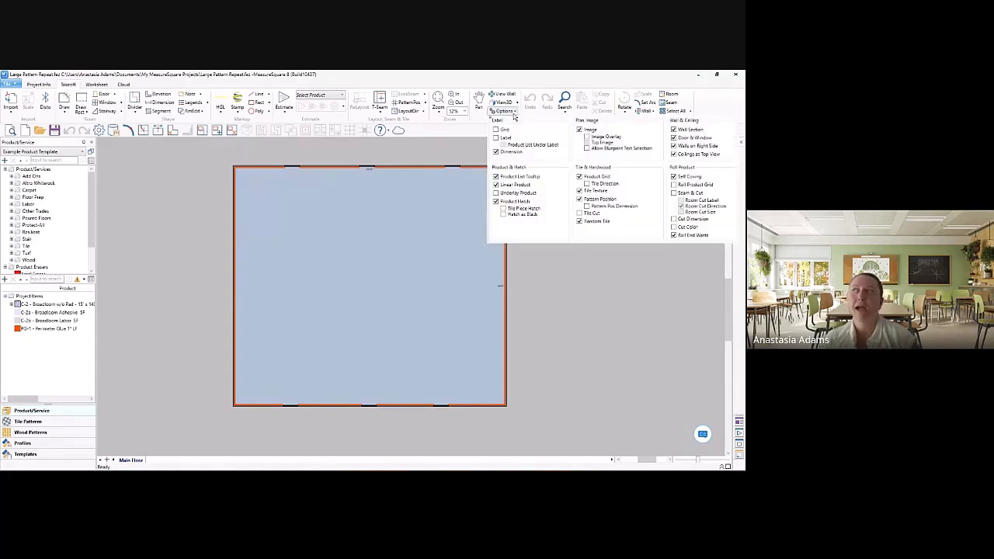
click(674, 192)
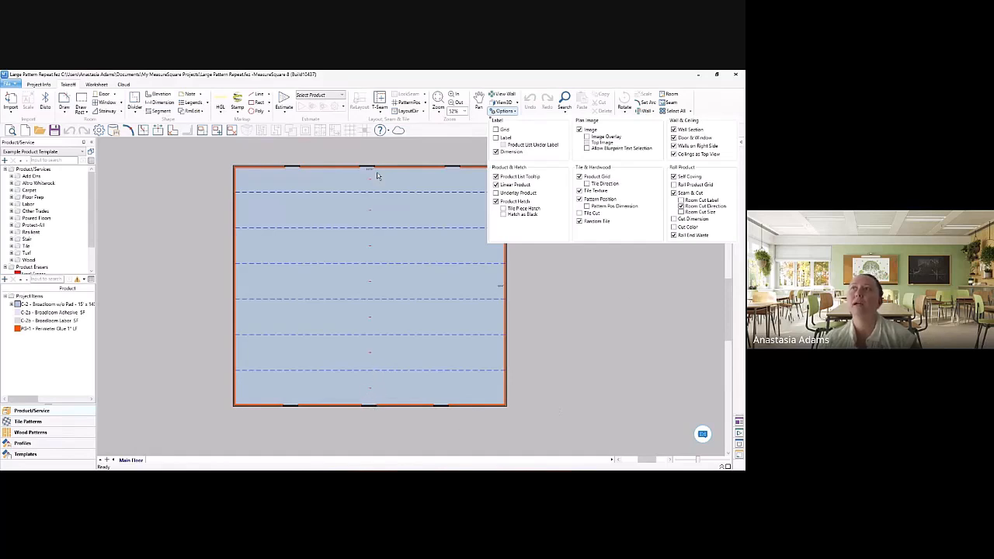
click(675, 184)
click(642, 339)
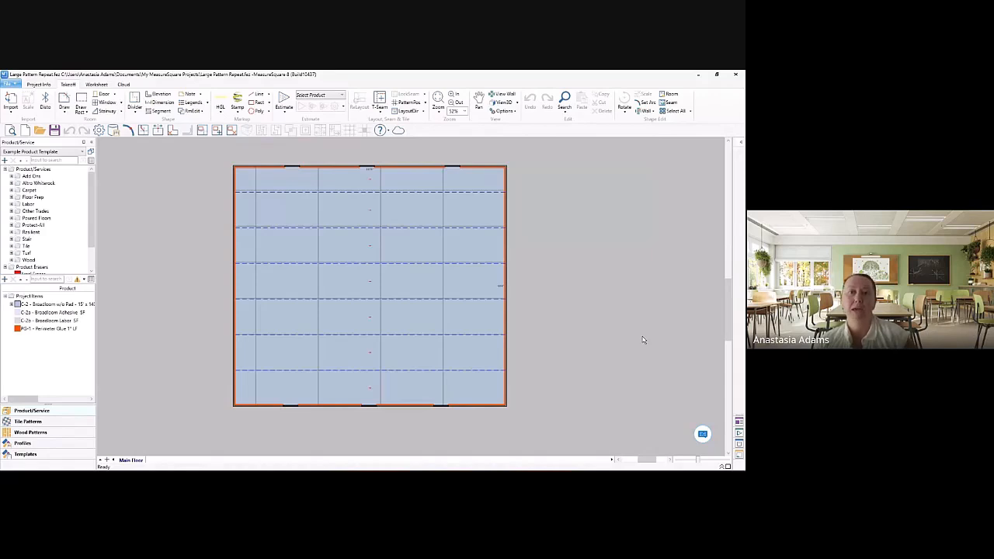
Step: Select the C-2 Broadloom product for estimating and review its settings for margins, pattern matching, roll cuts and Linear Length Round Up
click(327, 95)
click(334, 125)
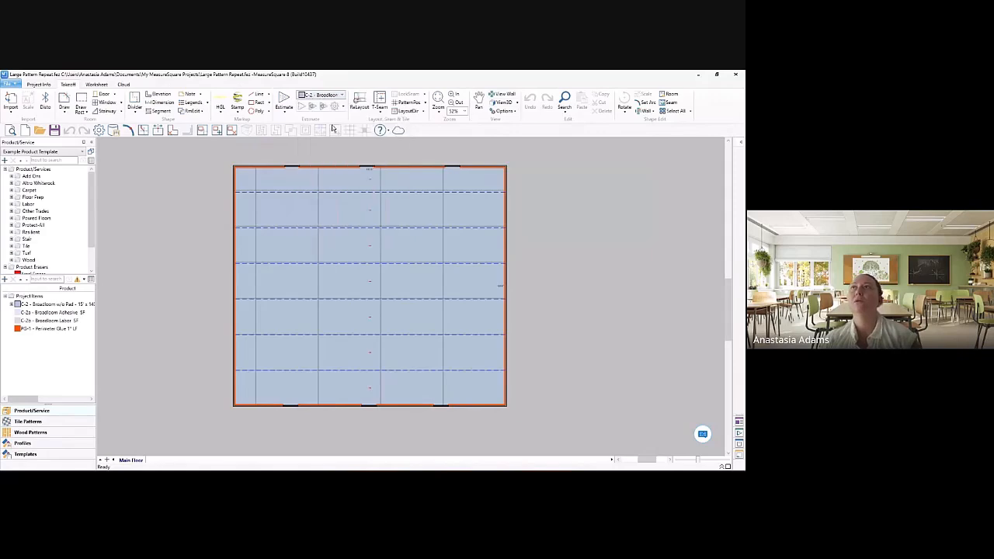
click(336, 108)
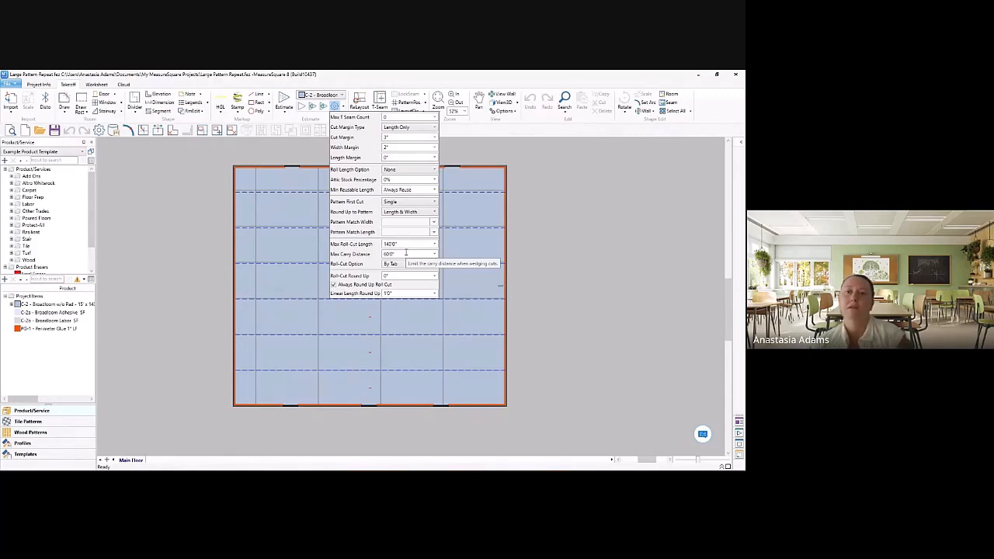
click(408, 293)
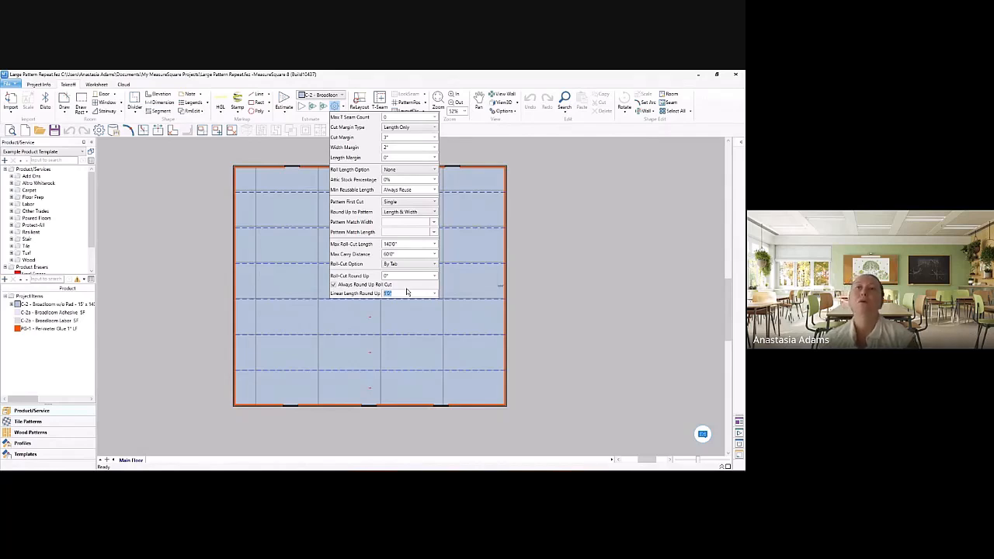
click(122, 357)
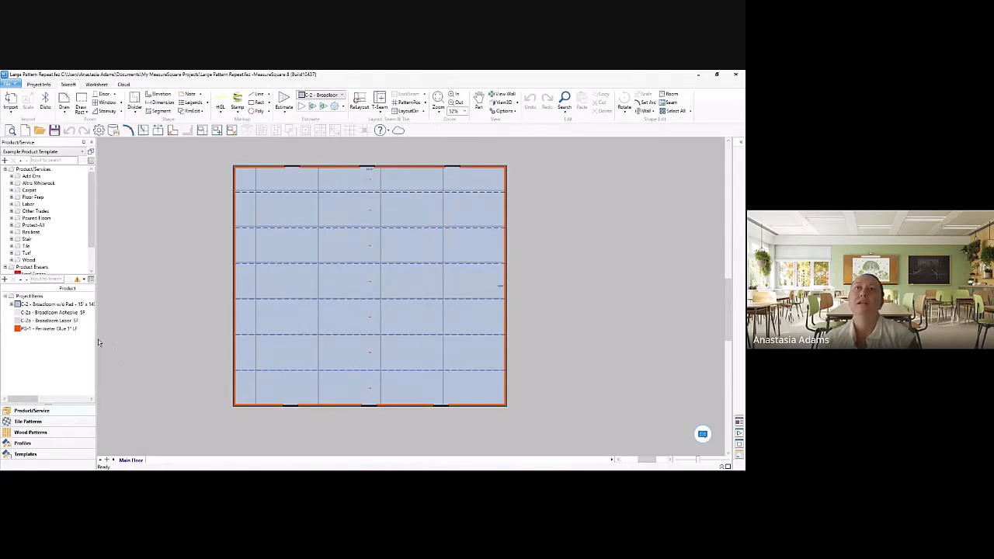
Step: Select the carpeted room and examine its broadloom roll cuts in an enlarged Cut Sheet View
click(316, 328)
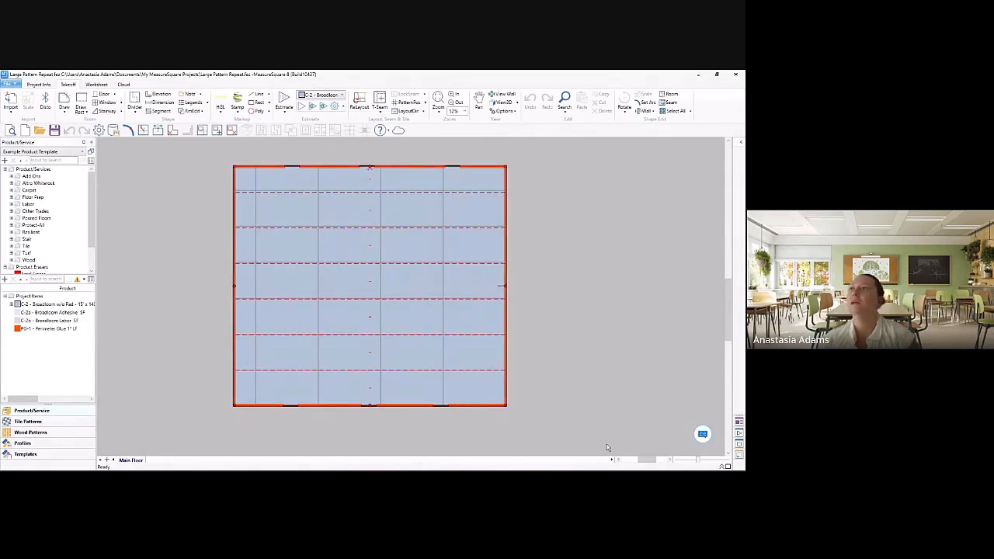
click(727, 466)
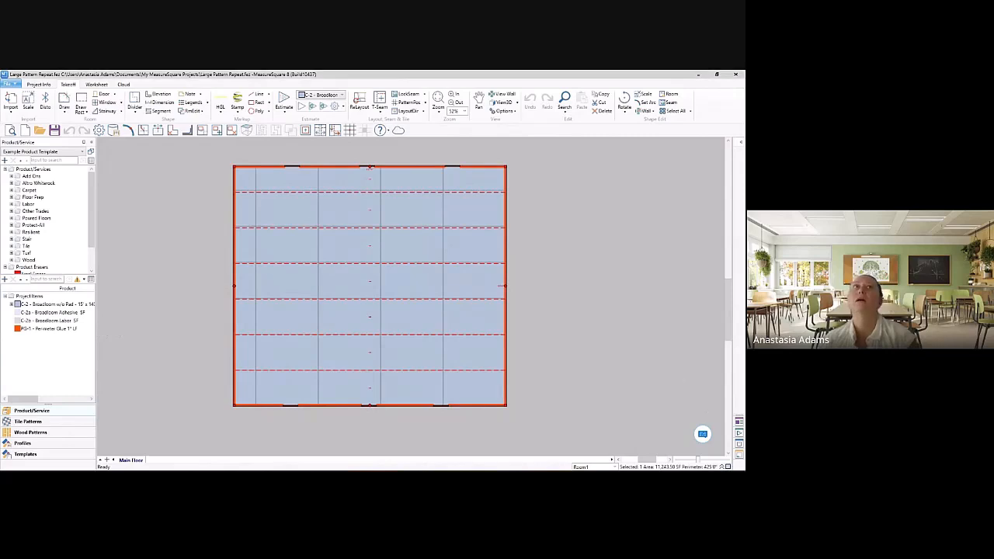
mouse_move(470, 73)
mouse_down()
mouse_move(470, 81)
mouse_move(486, 72)
mouse_up()
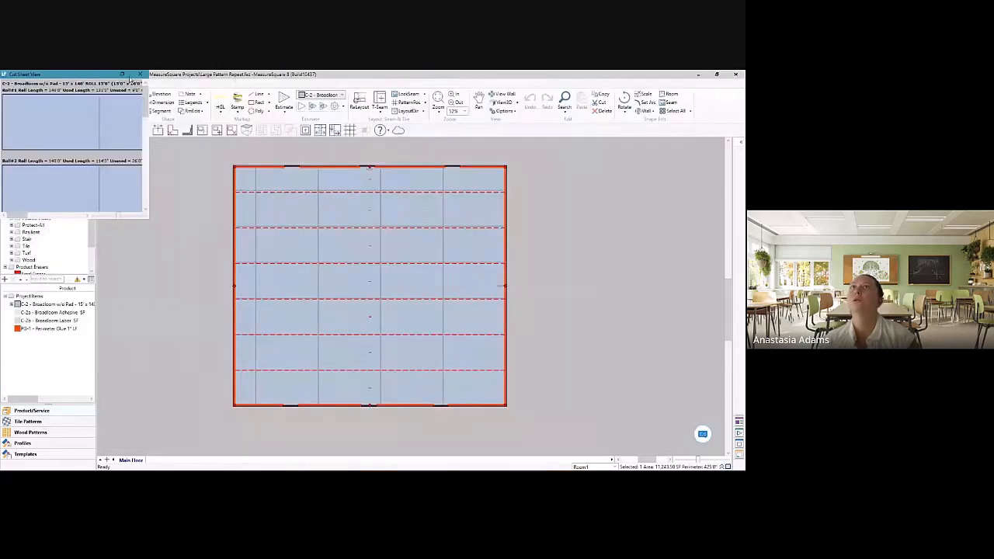
double_click(130, 75)
double_click(680, 152)
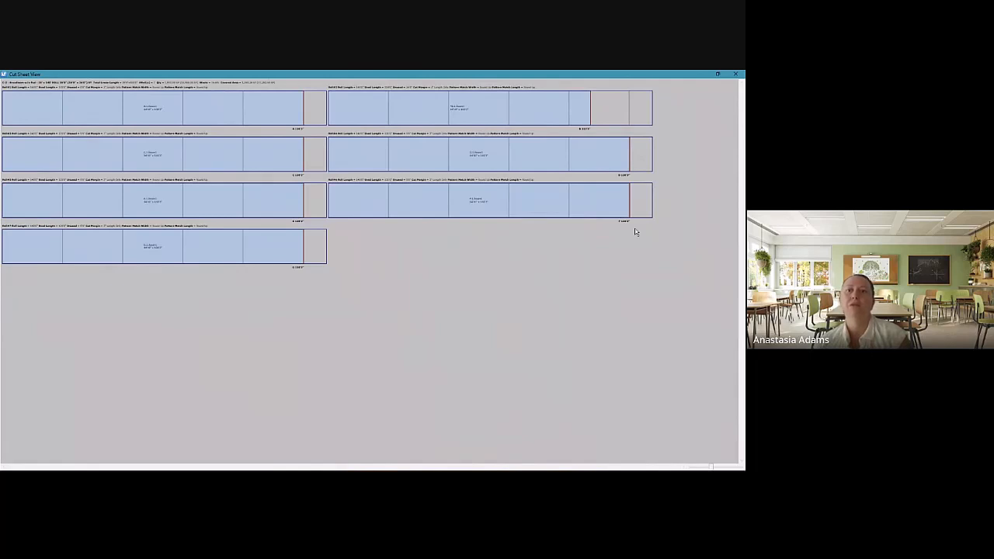
key(alt+Tab)
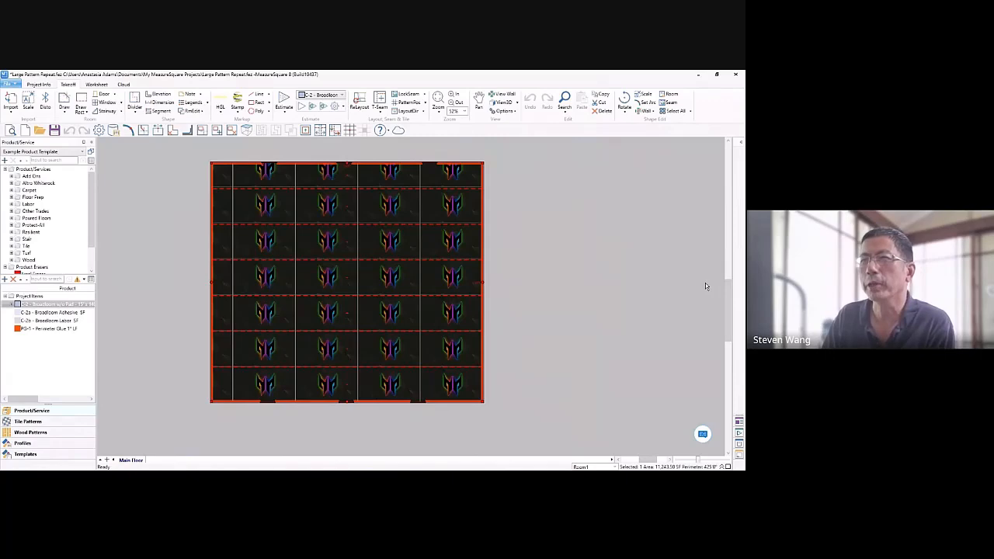
Step: Open the C-2 Broadloom project item and check its horizontal and vertical pattern repeats
click(56, 305)
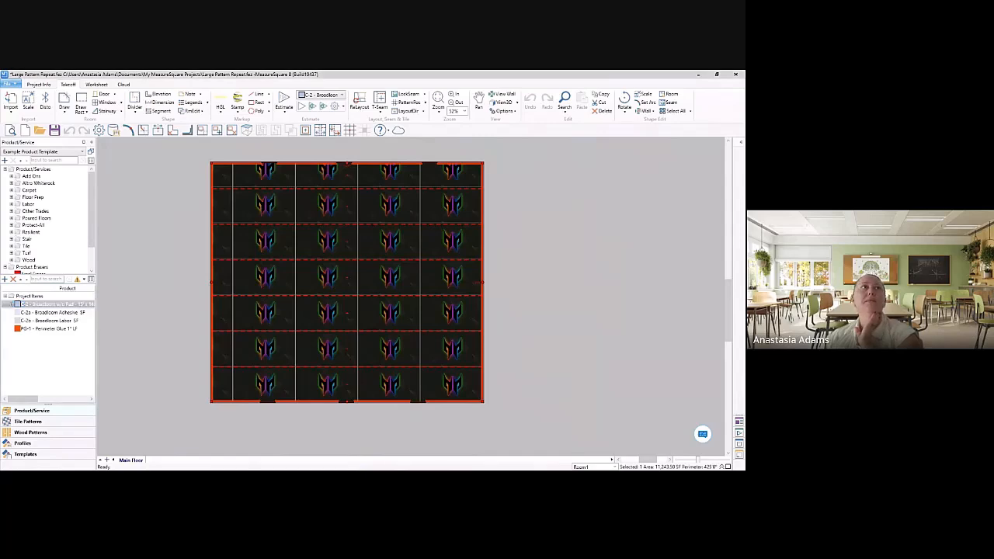
drag(0, 204, 420, 142)
click(462, 241)
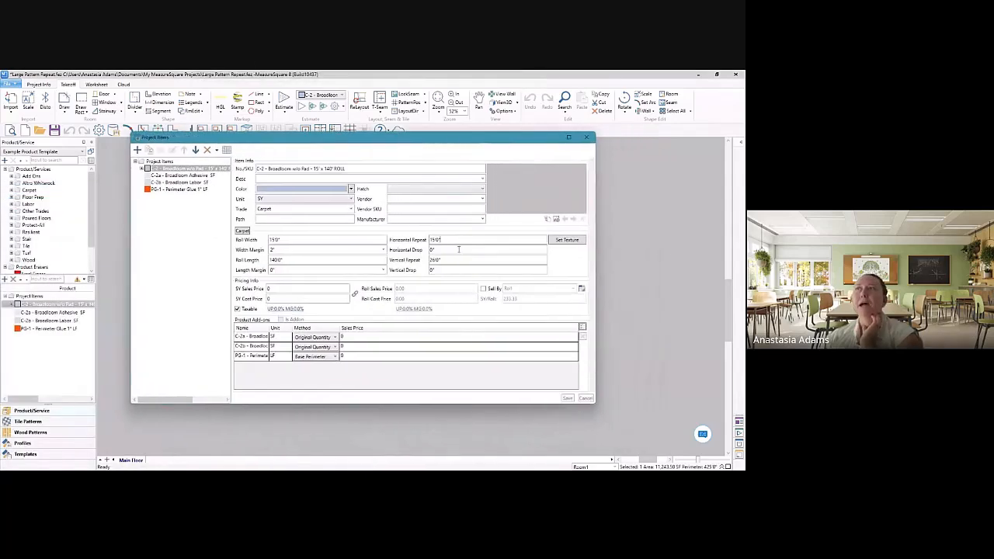
click(453, 259)
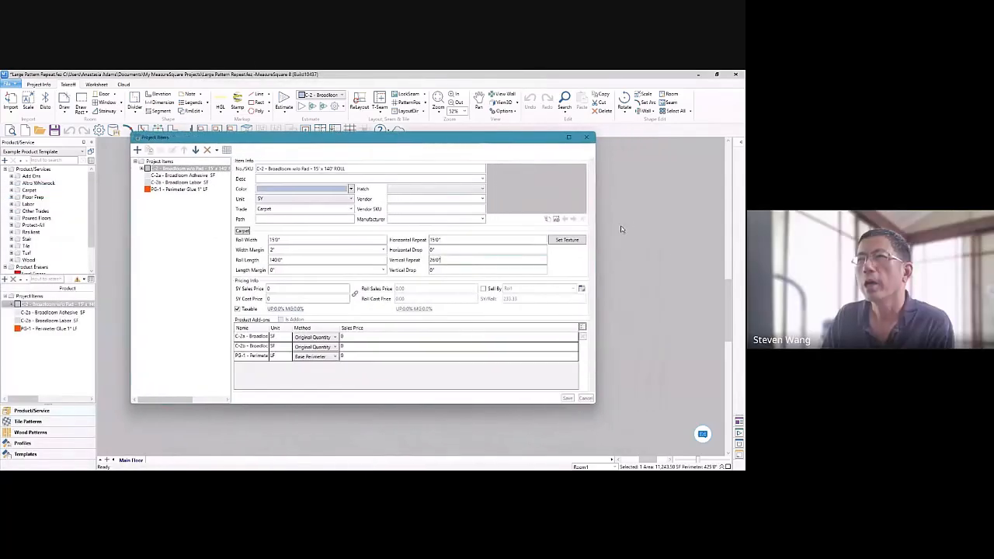
Step: Inspect the texture image assigned to the C-2 Broadloom item, then close its settings without changes
click(576, 238)
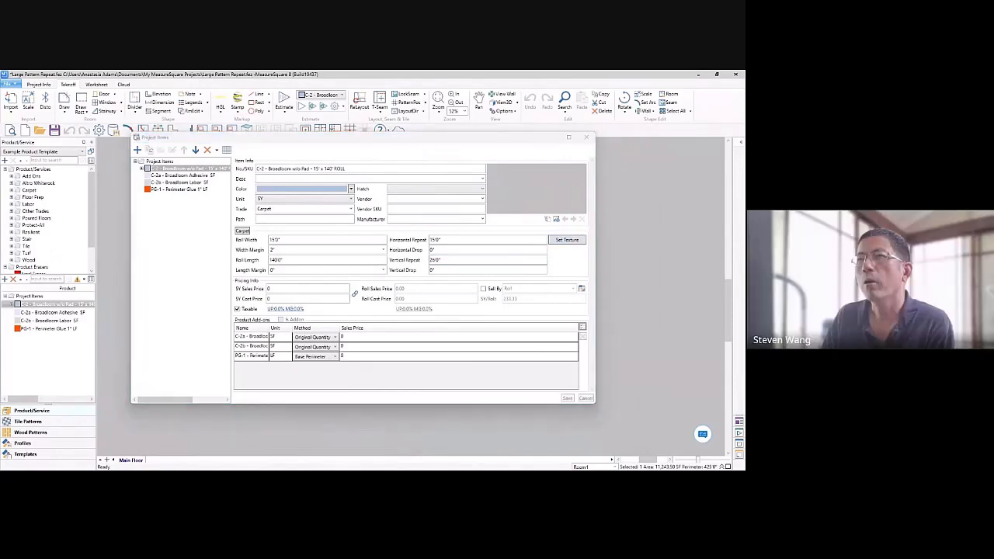
drag(0, 193, 252, 188)
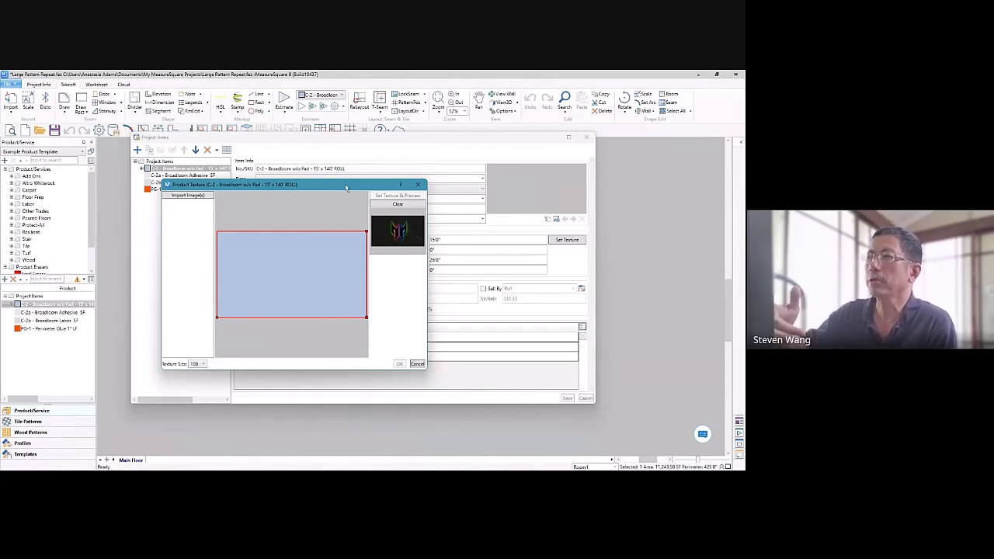
click(418, 184)
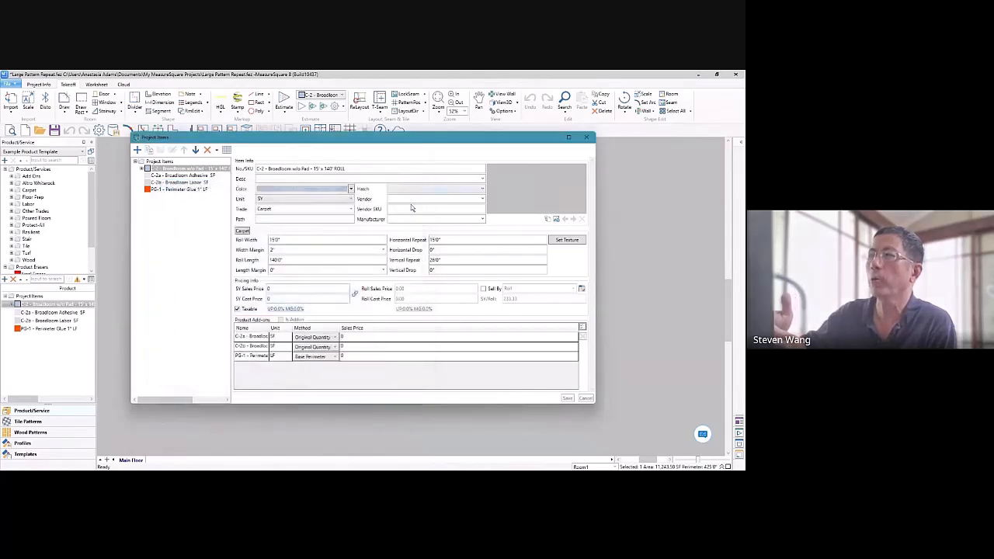
click(588, 138)
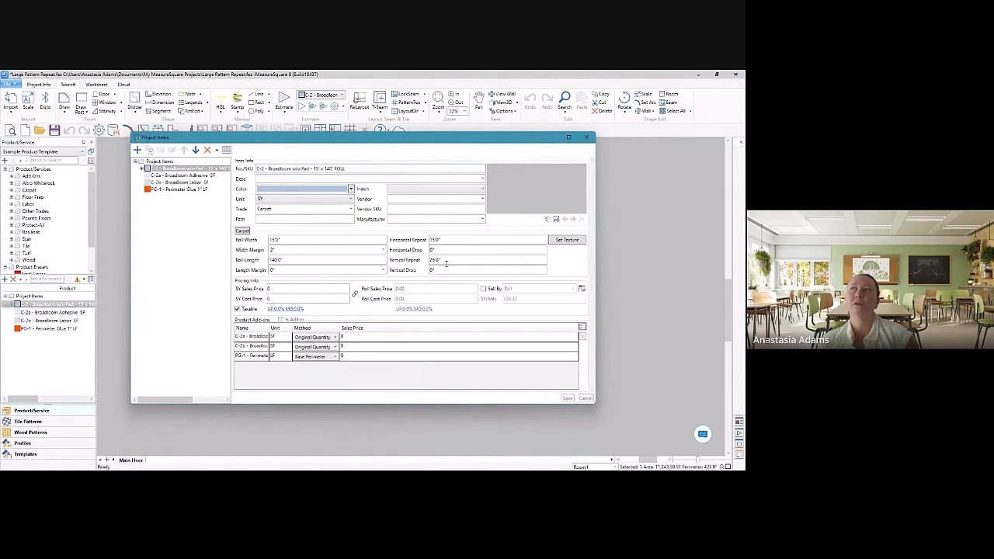
click(588, 137)
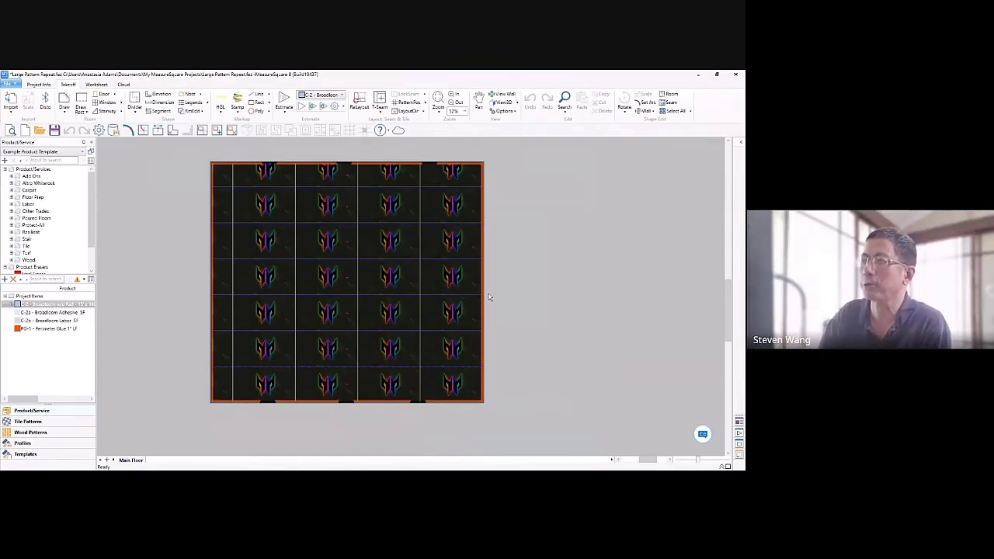
Step: Set the C-2 Broadloom item's Vertical Drop to 3, keep Horizontal Drop at 0", and save with the seams and cuts reset
click(34, 305)
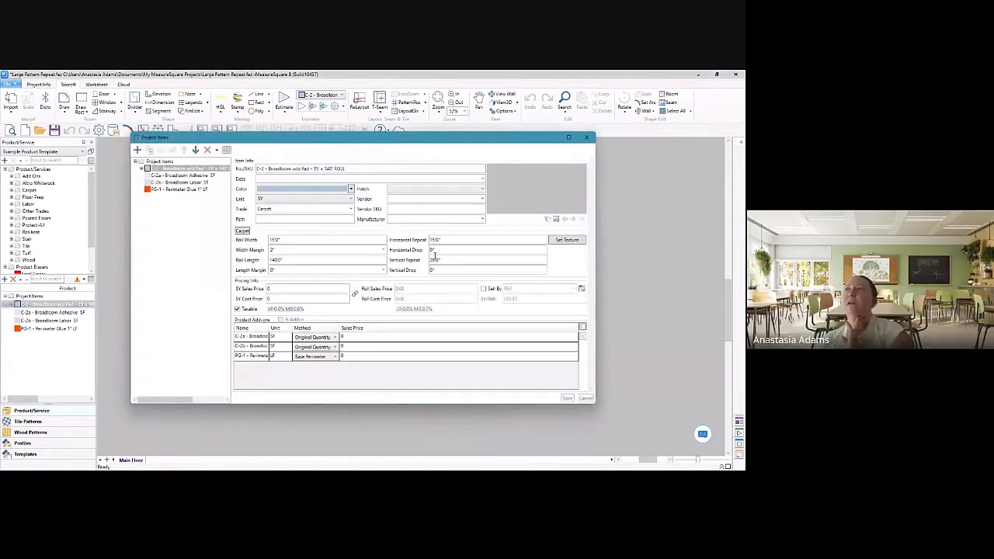
click(437, 250)
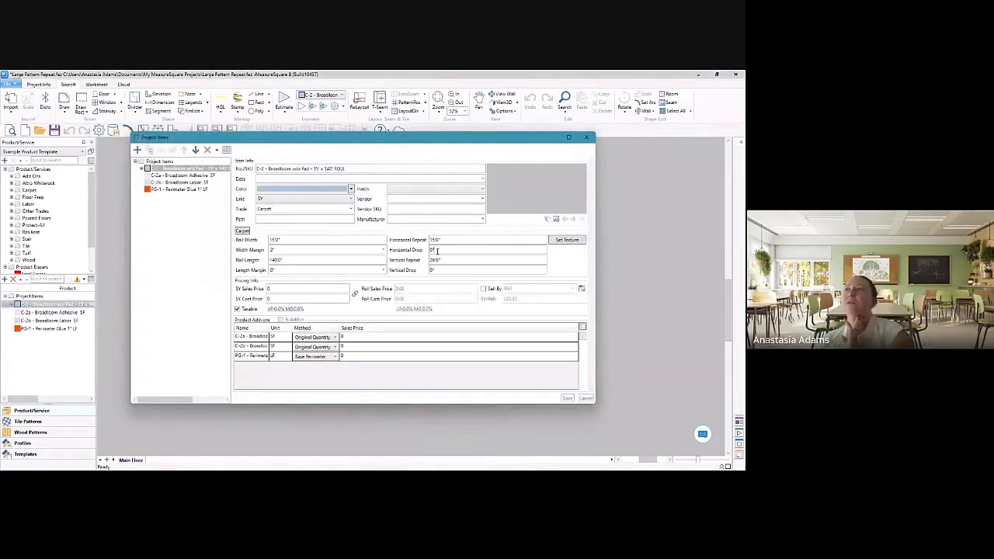
key(BackSpace)
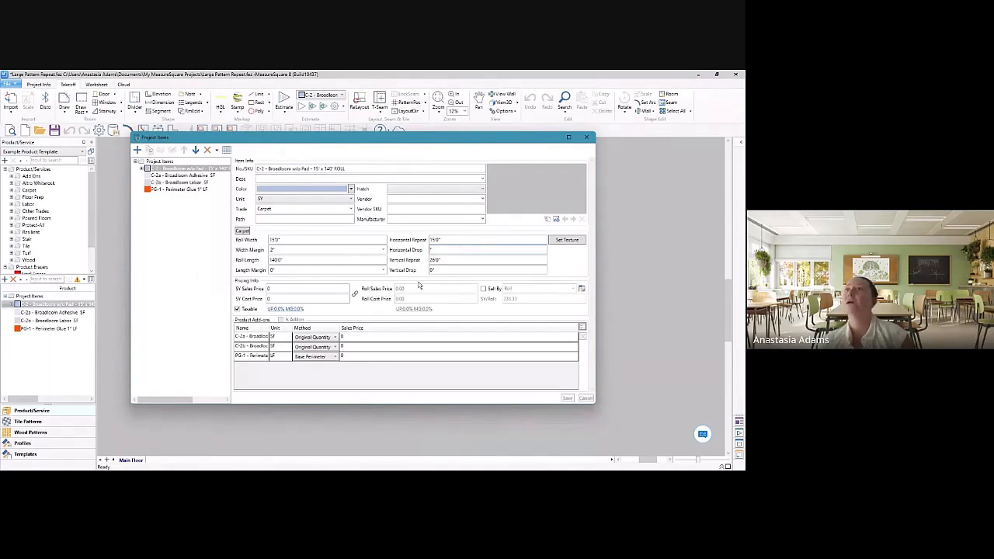
click(502, 269)
key(BackSpace)
key(BackSpace)
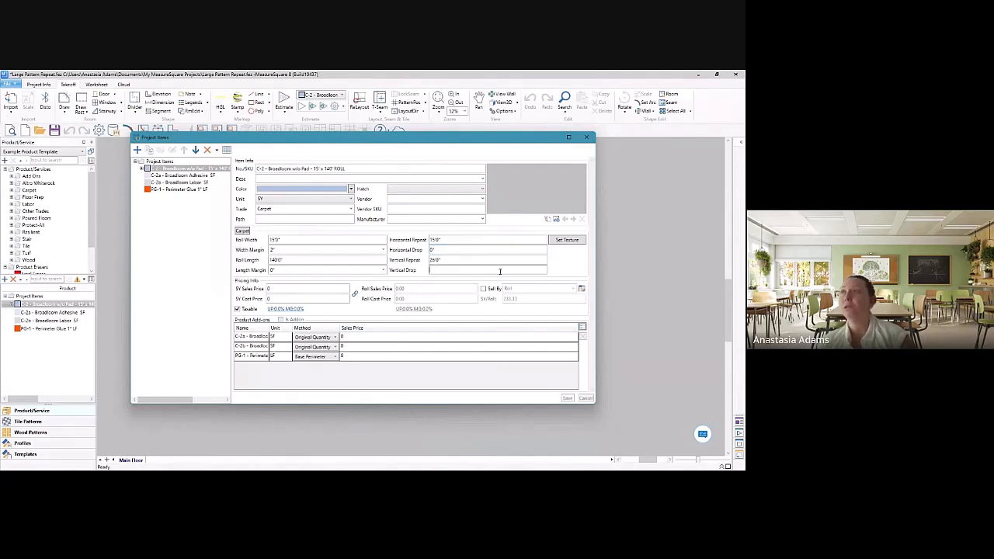
text(3)
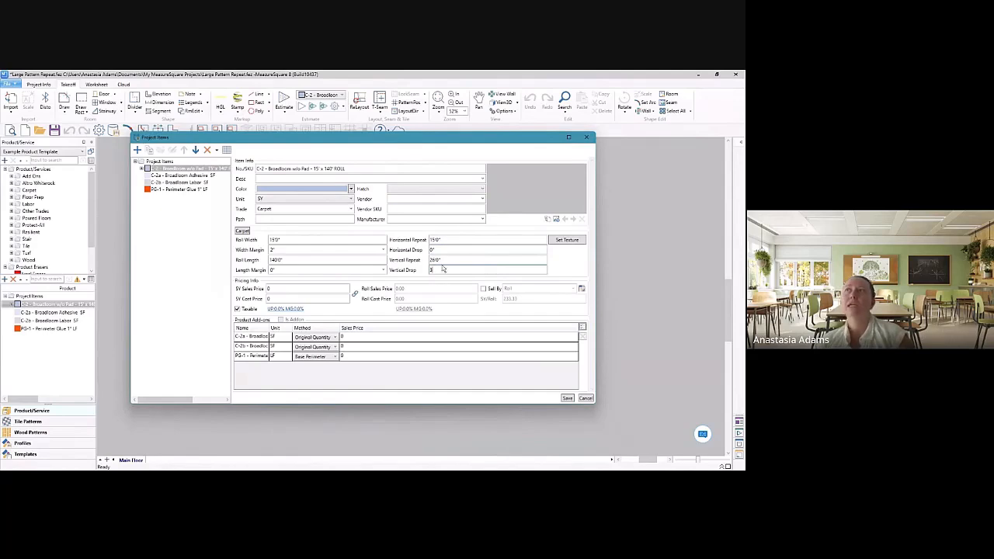
click(569, 400)
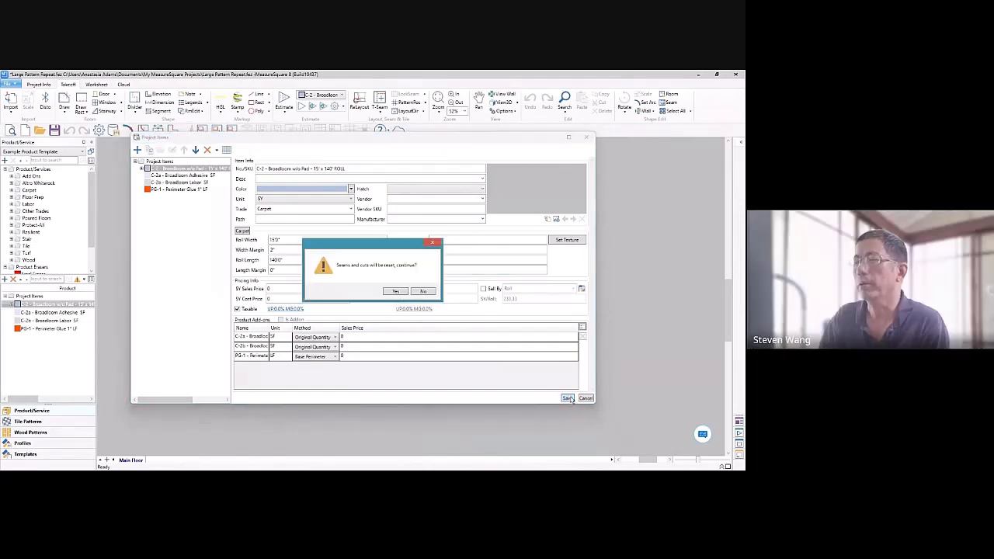
click(397, 292)
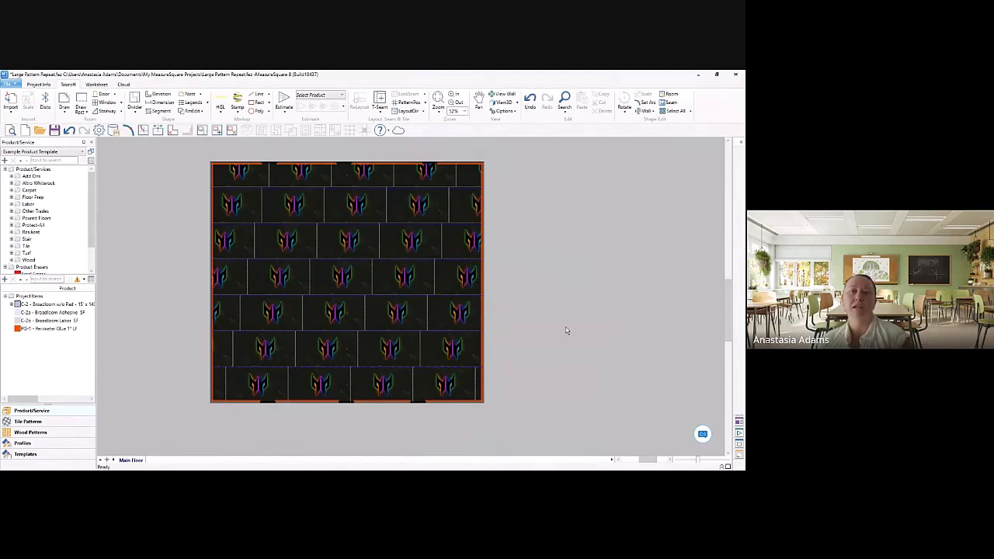
Step: Draw a separate rectangular room of about 36'4" by 29'2" to the left of the patterned room
scroll(281, 264, down, 2)
click(81, 102)
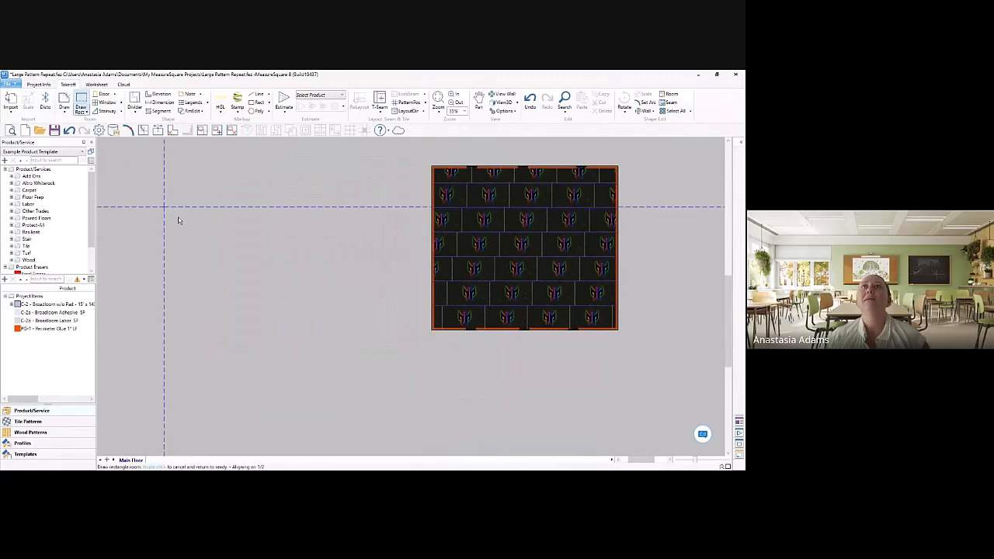
click(195, 227)
click(255, 276)
scroll(206, 250, up, 5)
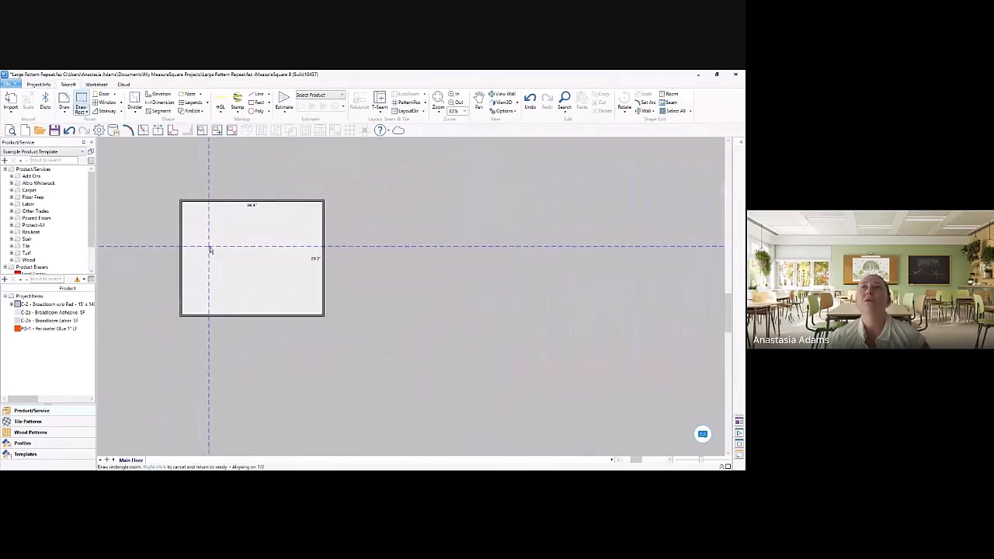
Step: Add the LVT-5 Luxury Vinyl 12" x 24" product from the Resilient Vinyl Tile group to the project items
click(11, 232)
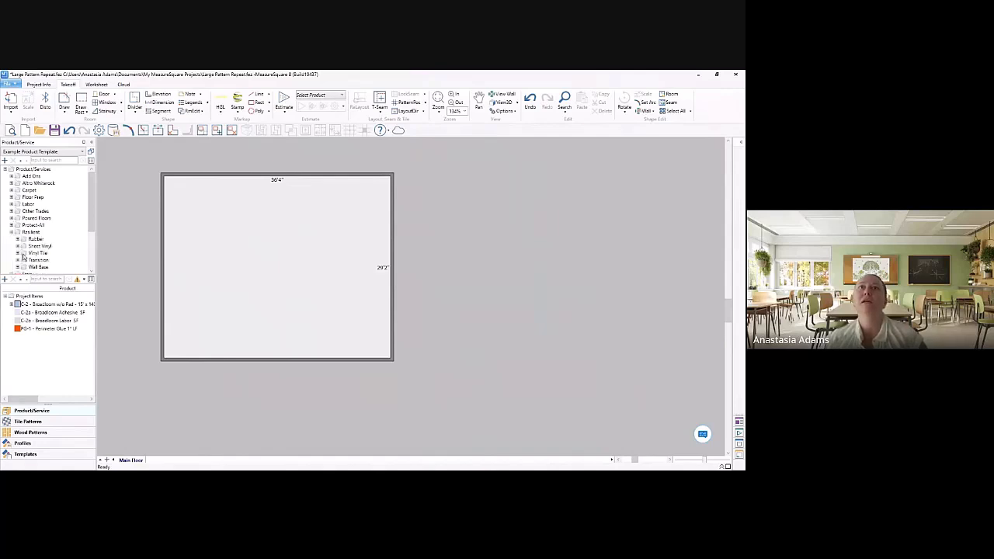
double_click(33, 254)
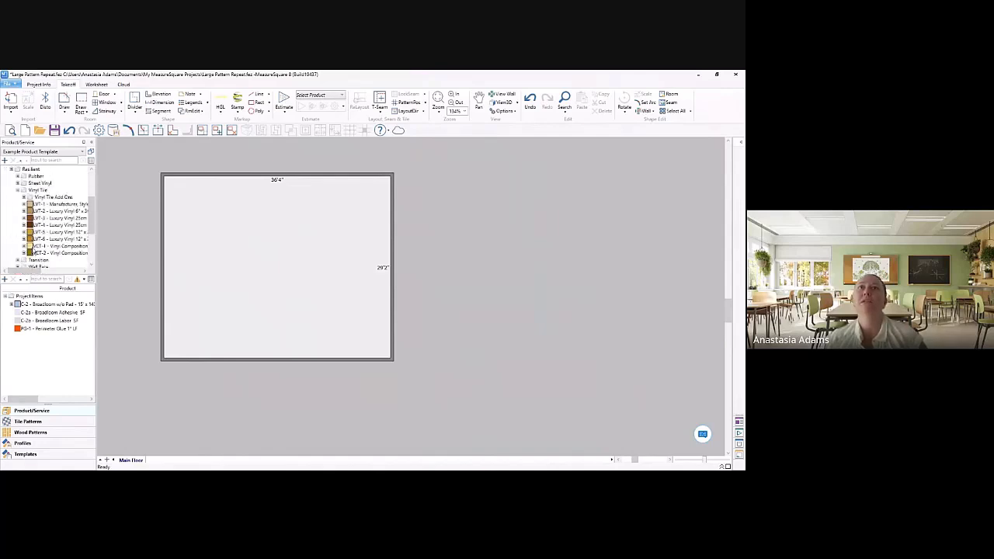
right_click(45, 233)
click(77, 284)
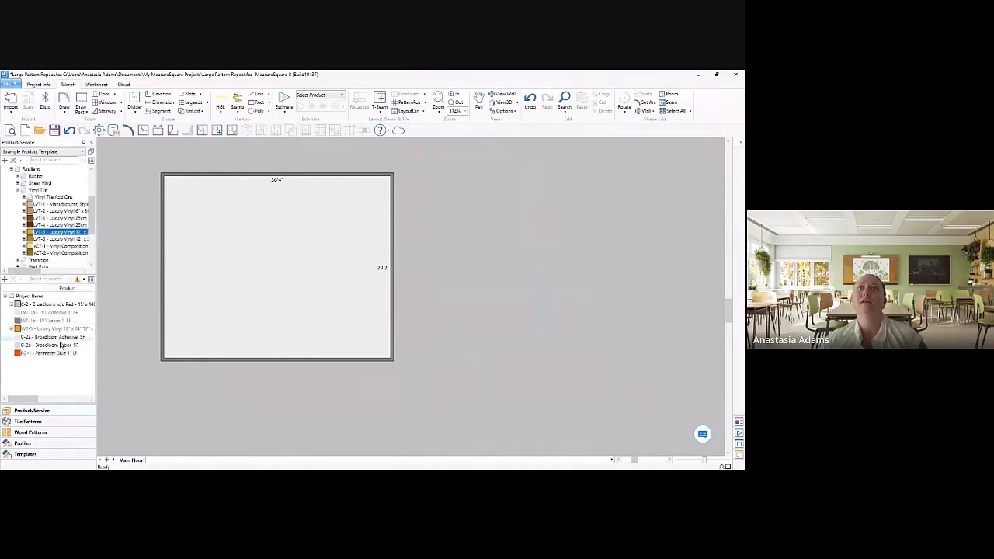
Step: Compare the LVT-5 tile settings with the C-2 Broadloom item's repeat and drop settings, then close them without changes
double_click(55, 329)
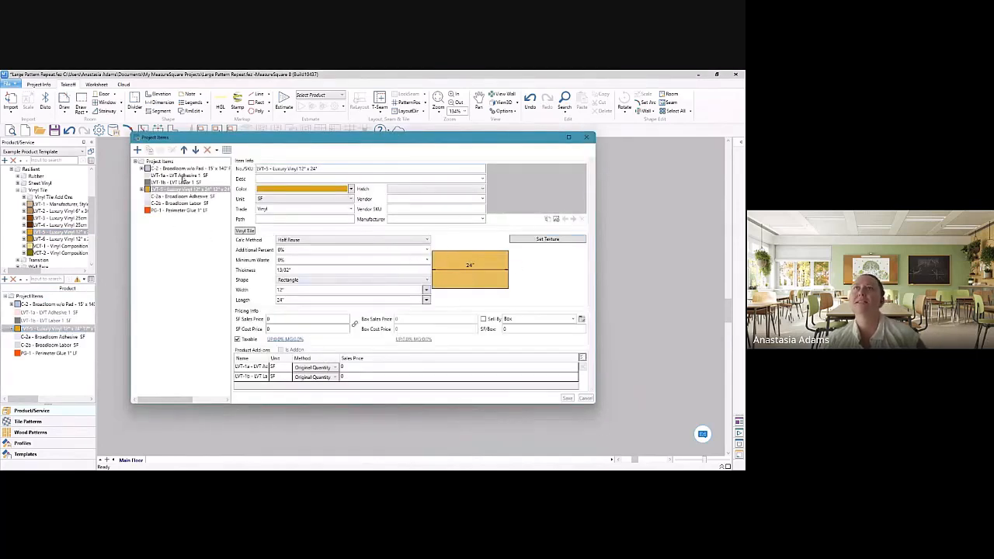
click(188, 170)
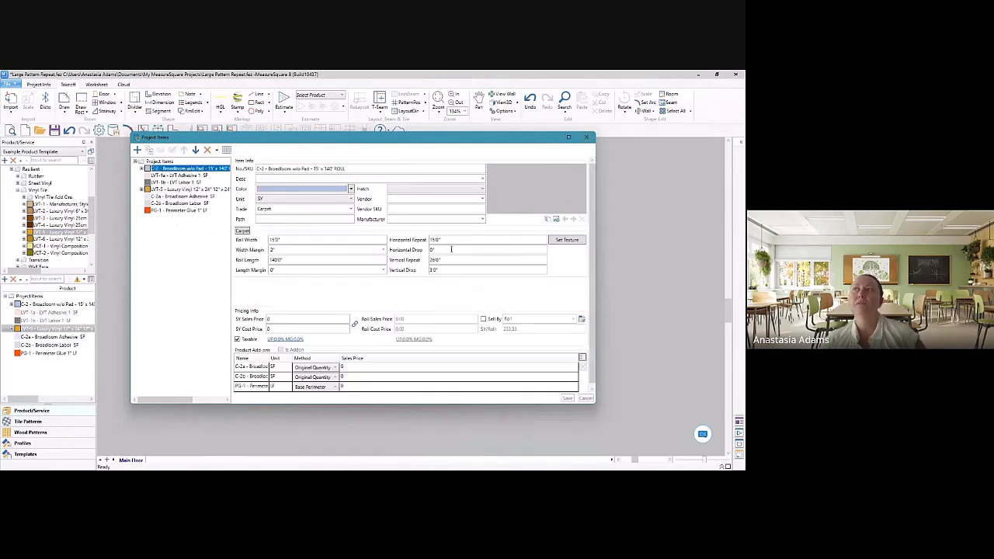
click(587, 138)
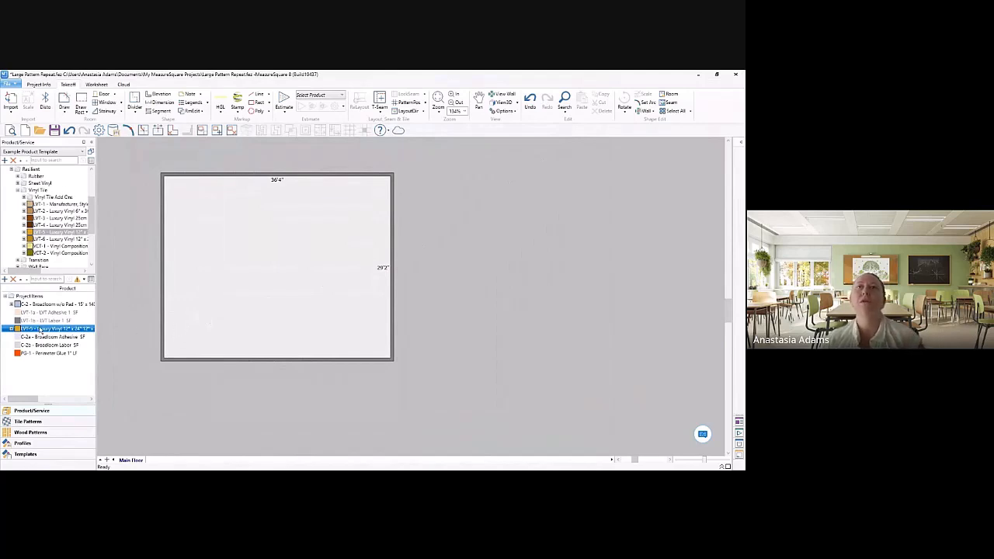
Step: Start designing a pattern from the LVT-5 tile and set the alignment fraction to 1/3
right_click(40, 330)
click(85, 311)
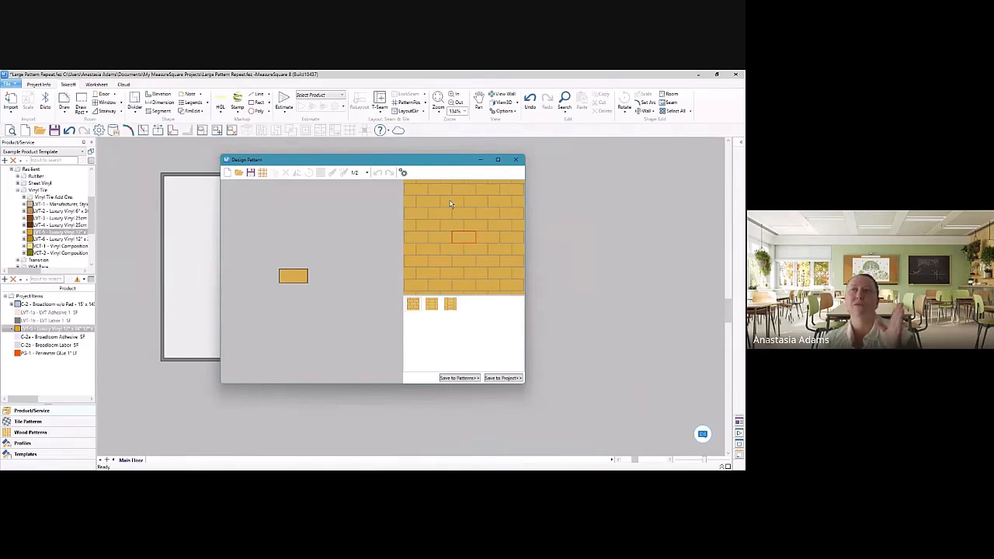
scroll(329, 231, up, 3)
click(287, 281)
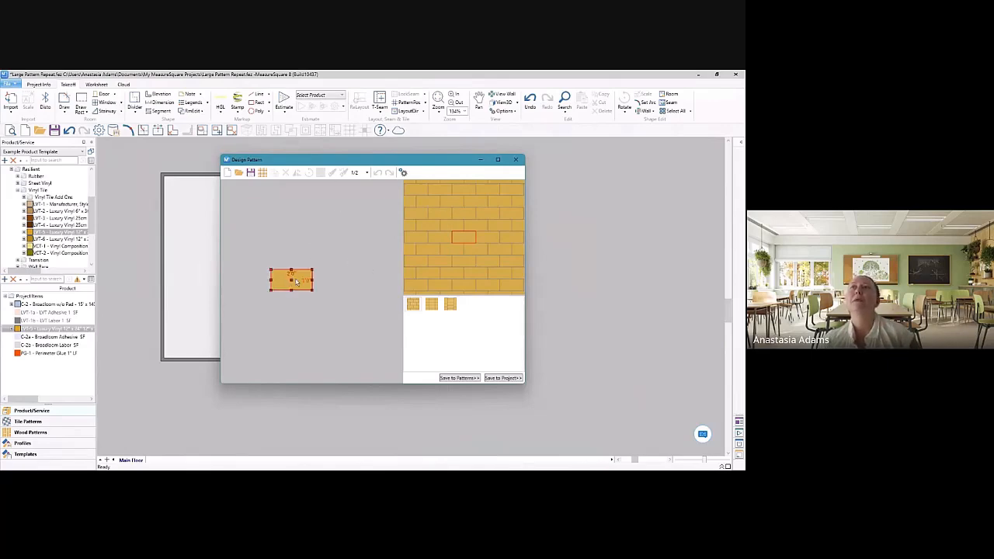
click(366, 176)
click(357, 188)
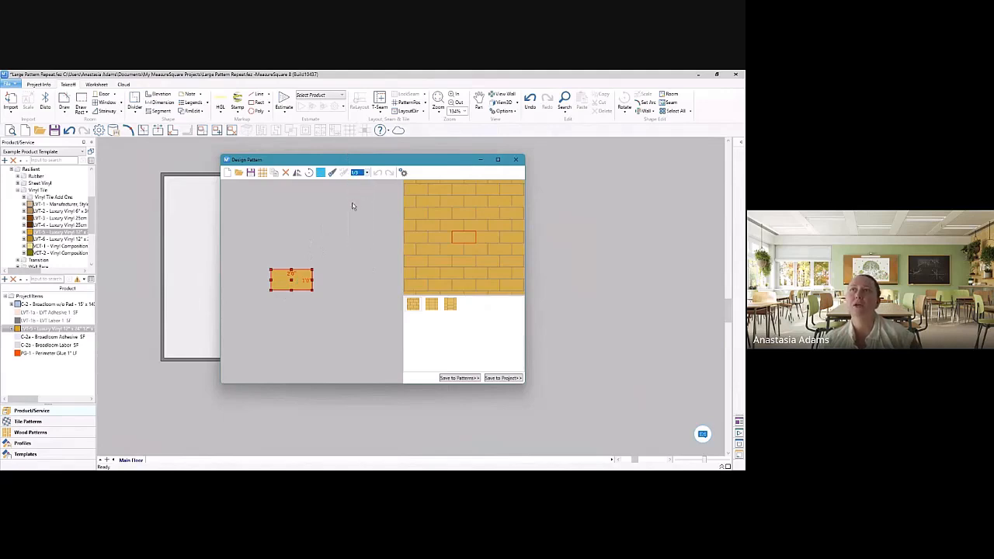
Step: Copy the tile to sit above the original with a 1/3 offset, then copy the pair and stack it on top
click(274, 173)
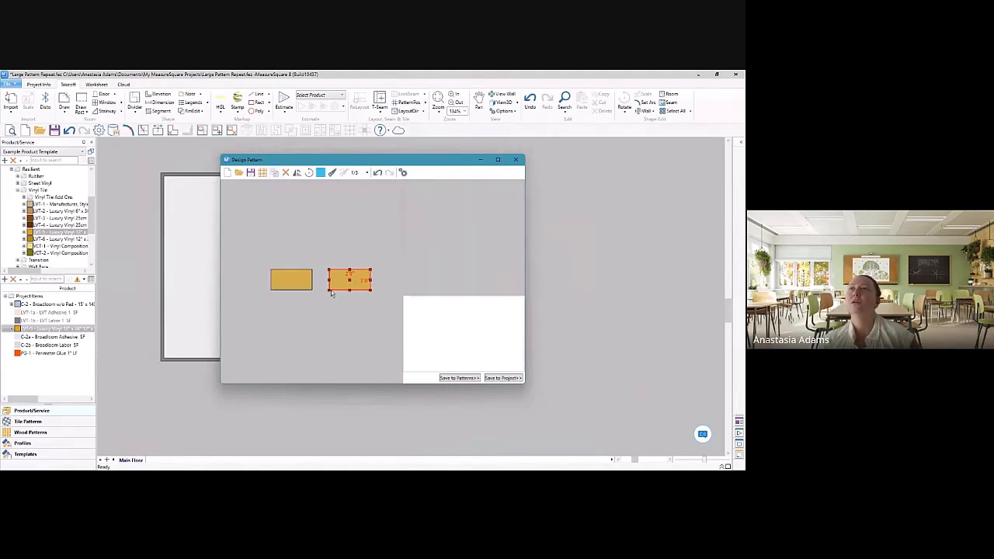
drag(331, 293, 286, 270)
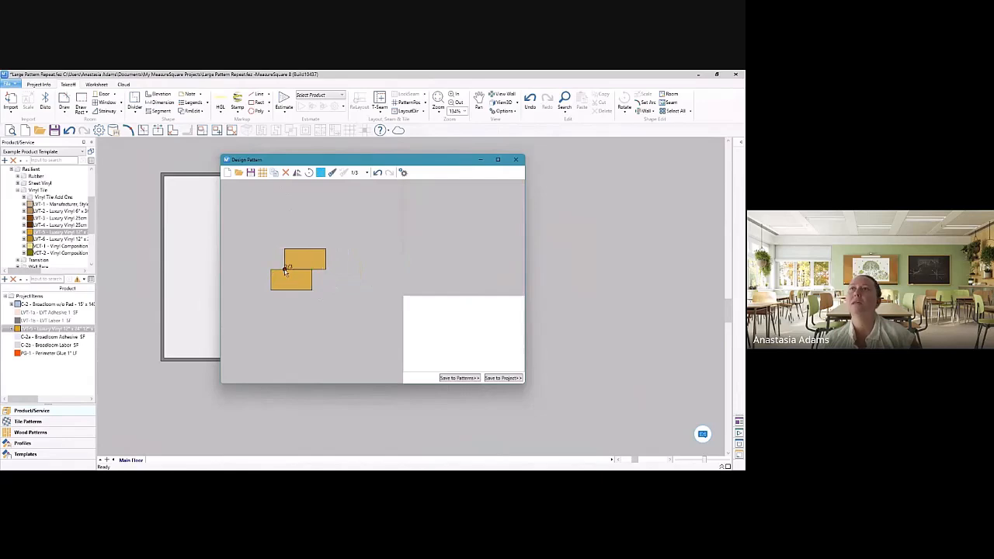
drag(309, 309, 268, 250)
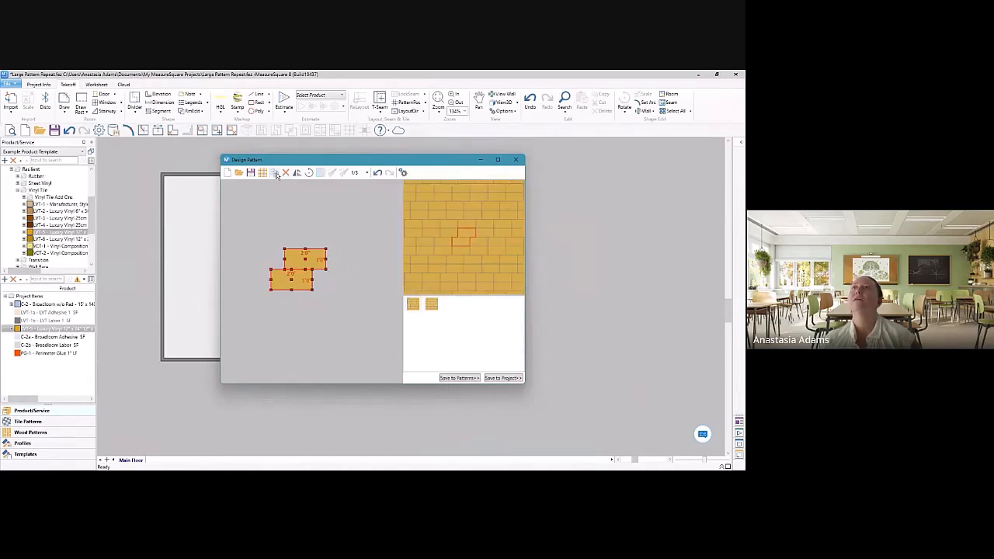
click(276, 173)
drag(384, 295, 314, 253)
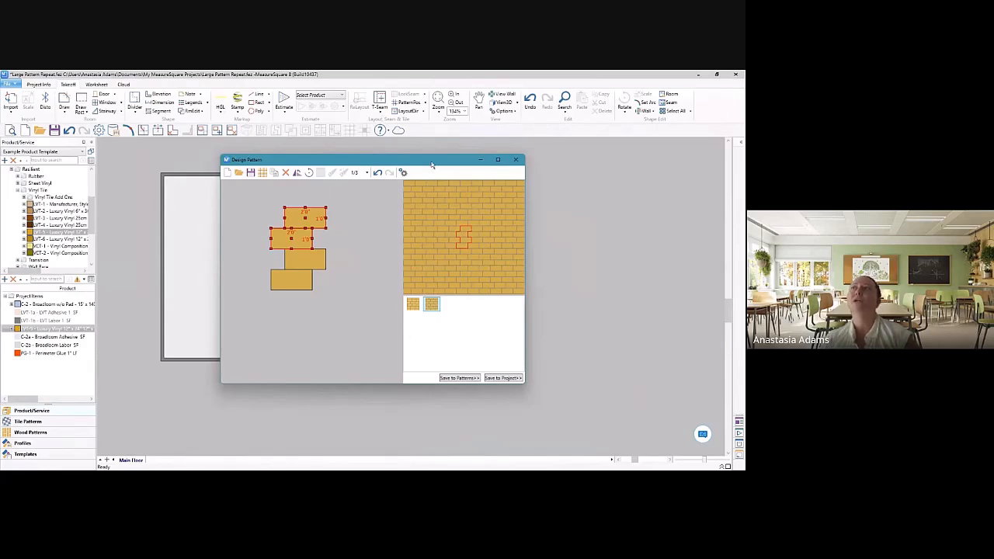
Step: Save the pattern to the project as "LVT- Stagger" and apply it to the 36'4" by 29'2" room
drag(432, 165, 360, 171)
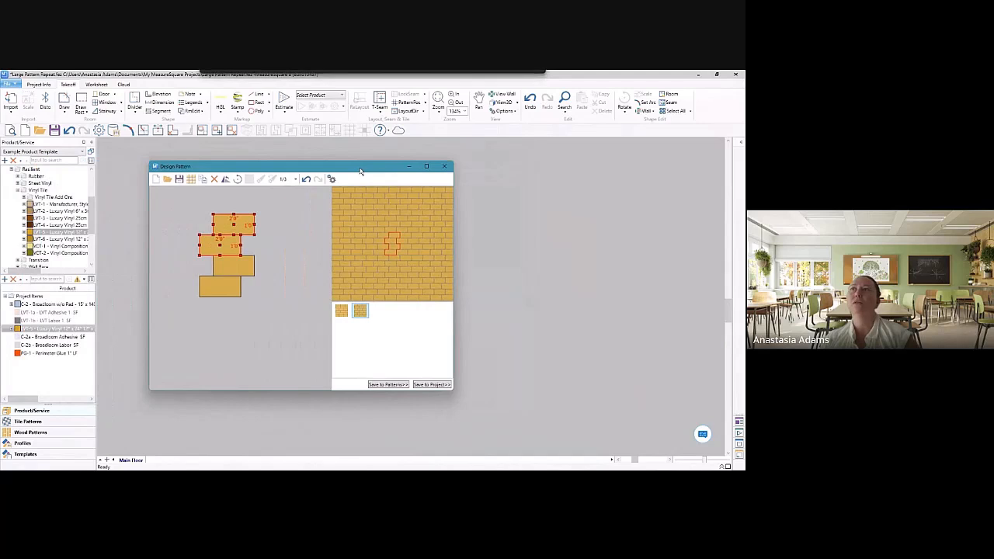
click(427, 386)
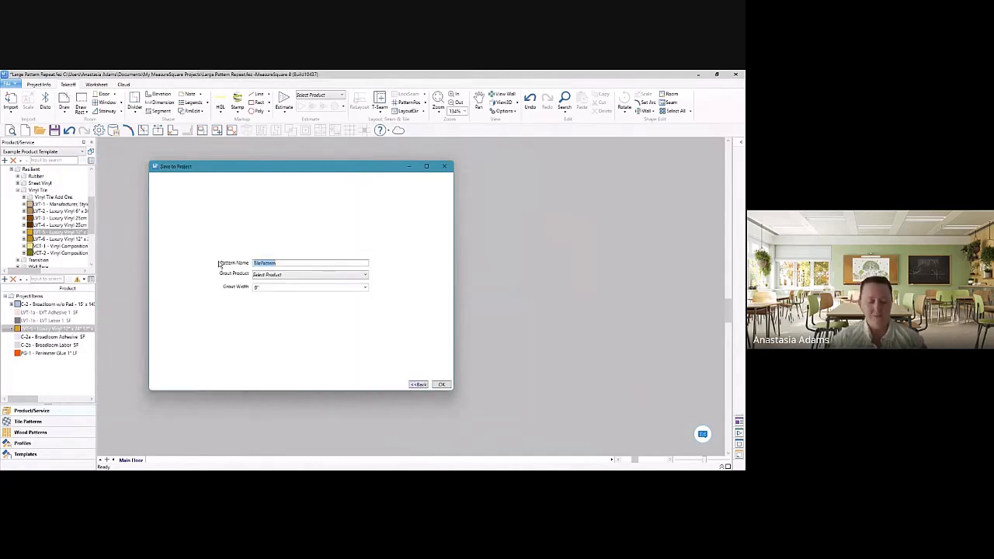
text(LVT)
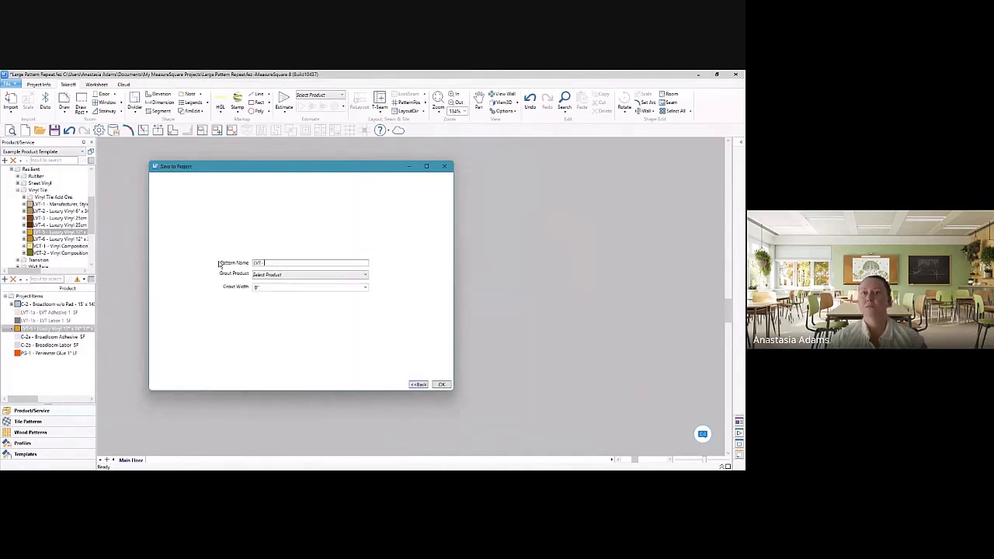
text(- Stagger)
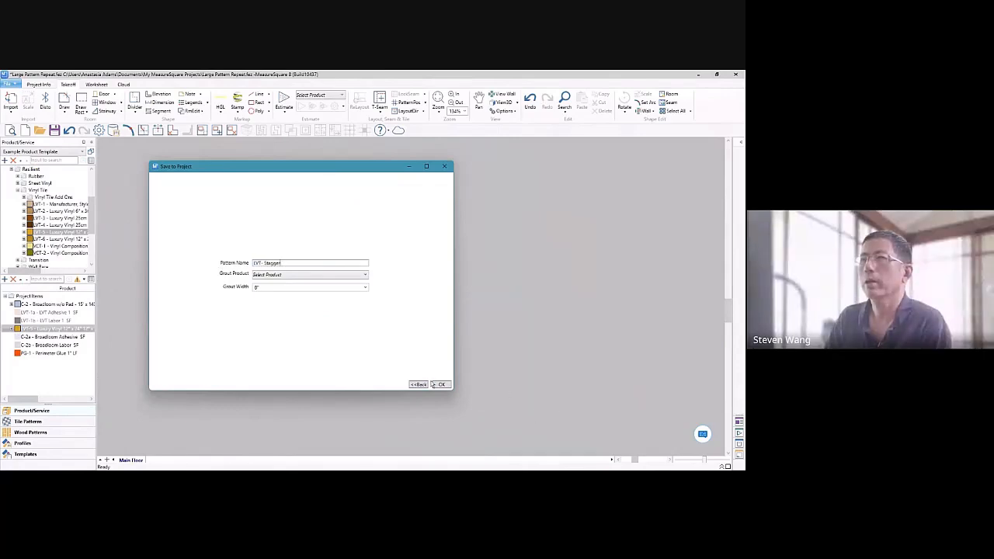
click(434, 384)
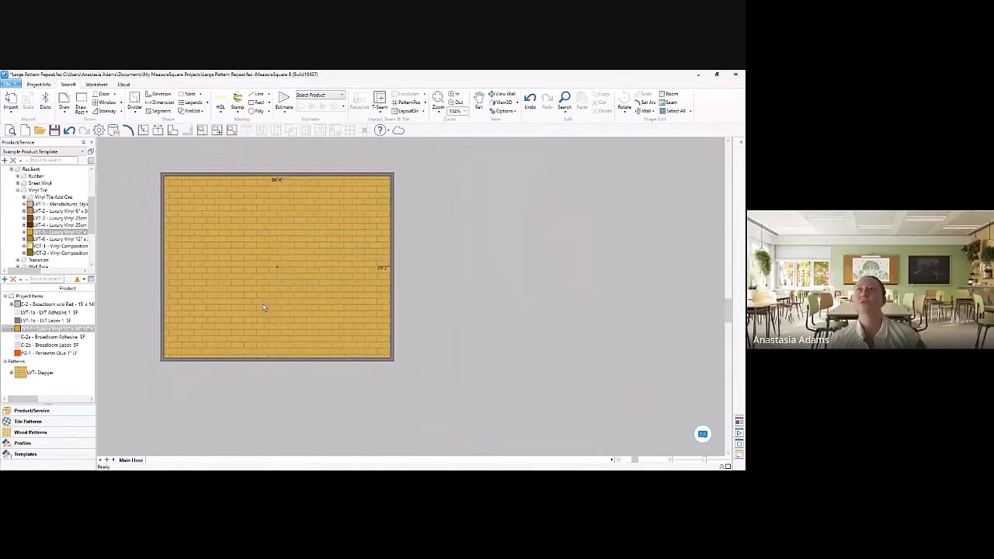
Step: Turn off Tile Texture in the view options to show the plain seams and pattern repeats in the broadloom room
scroll(265, 310, down, 1)
middle_drag(526, 327, 112, 300)
scroll(614, 324, down, 3)
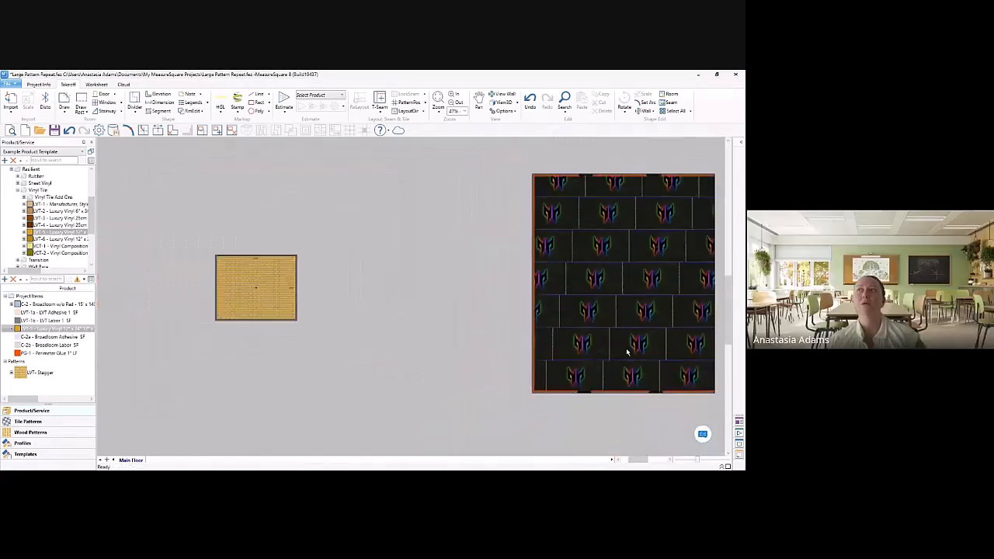
middle_drag(628, 348, 439, 312)
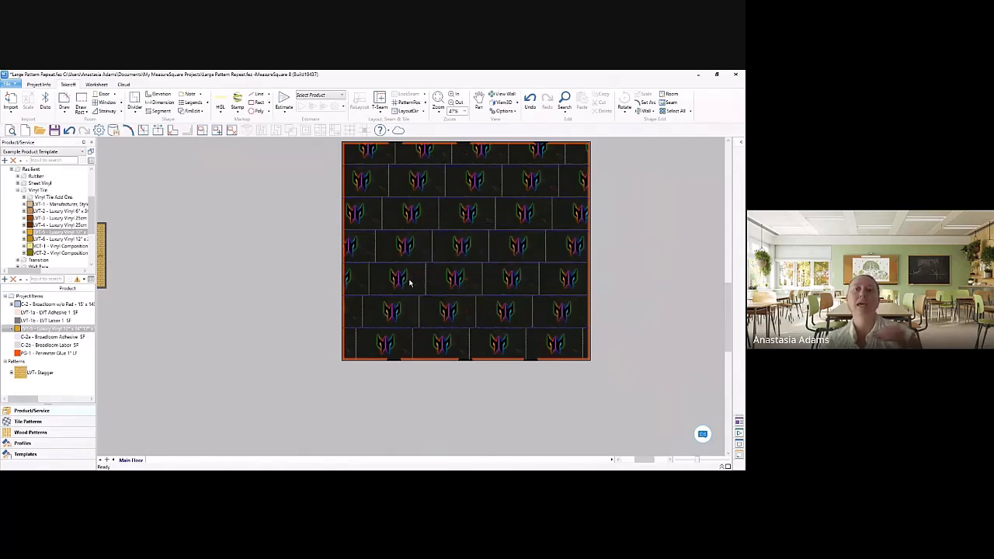
mouse_move(411, 284)
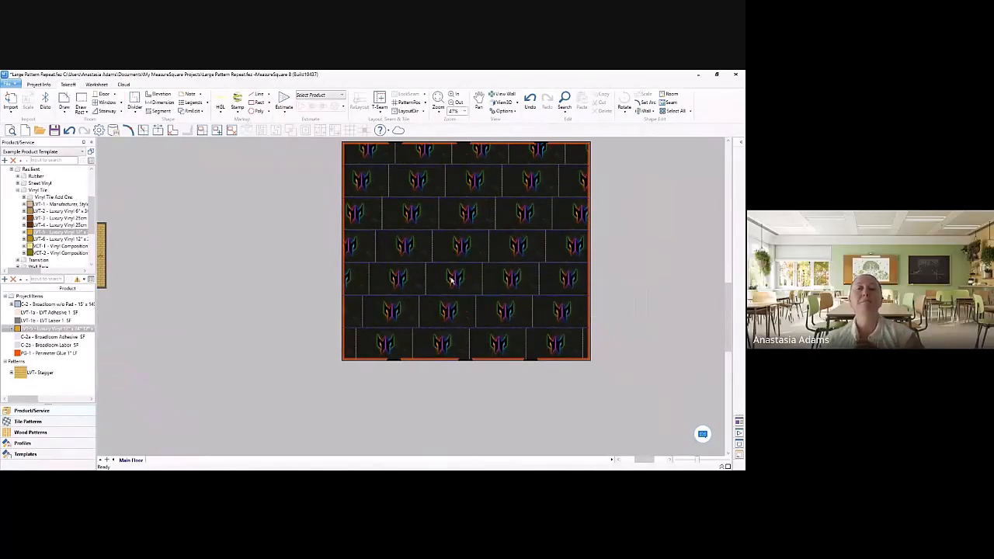
mouse_move(453, 282)
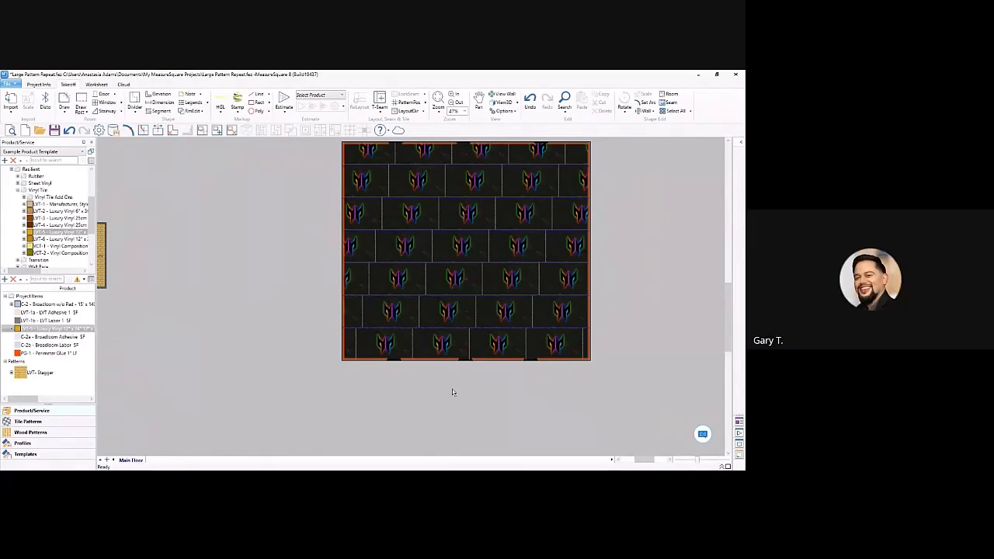
scroll(439, 322, up, 3)
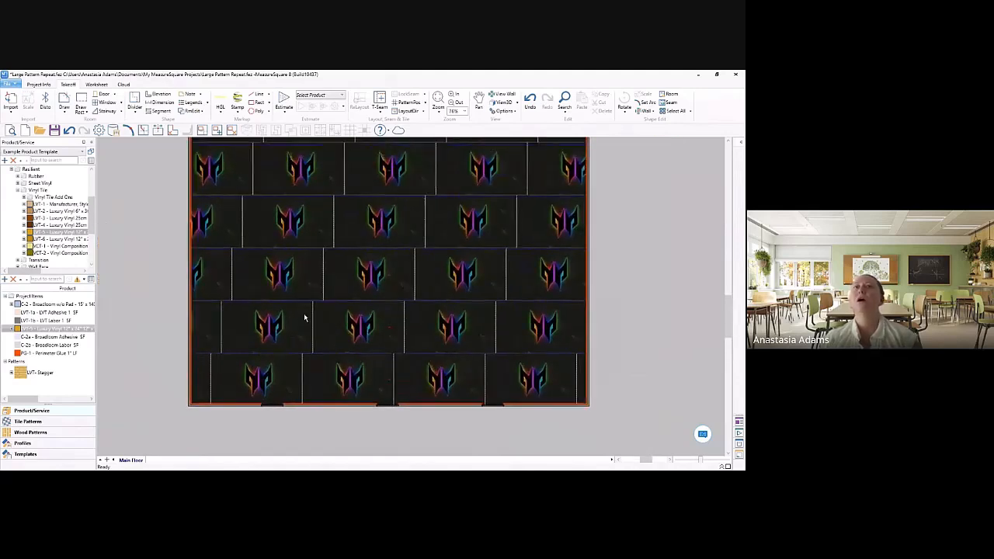
click(503, 111)
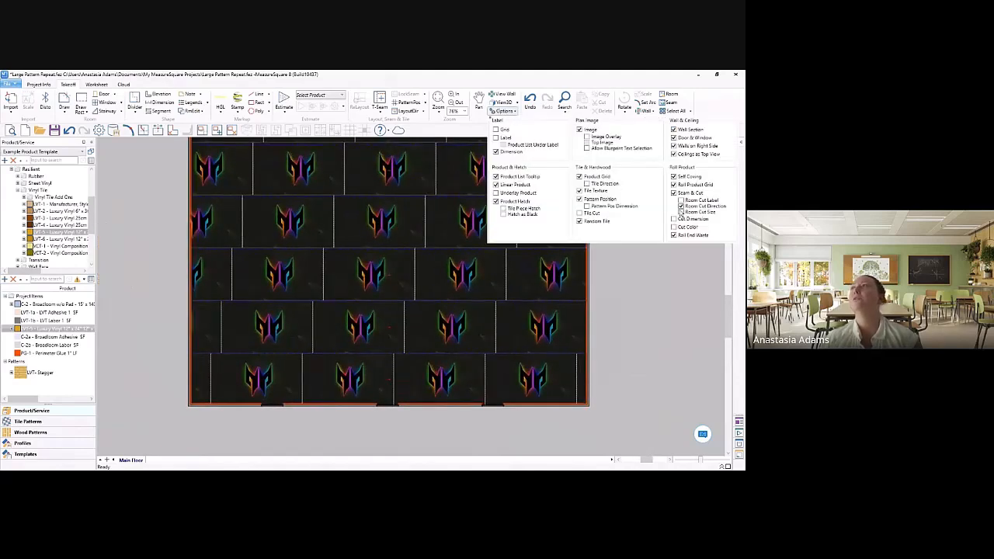
click(590, 194)
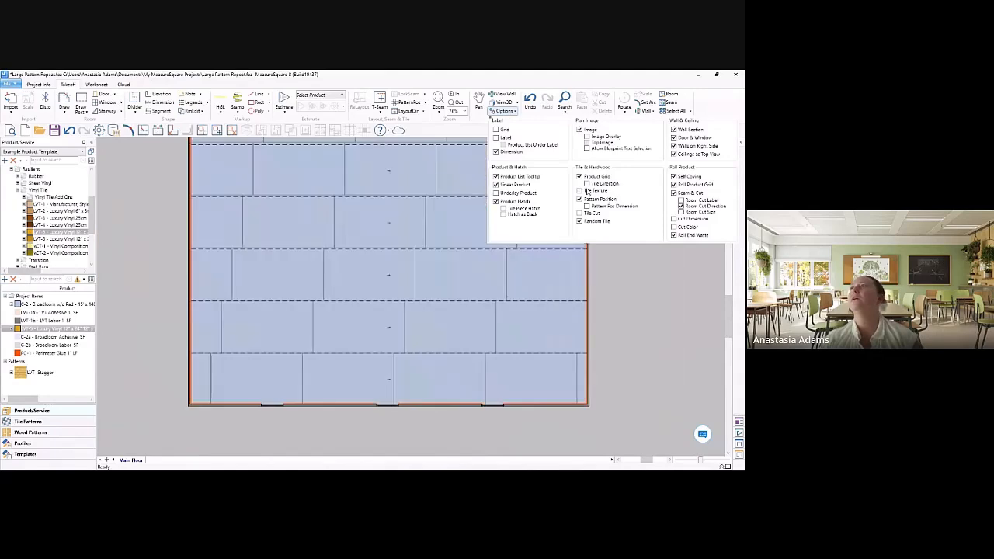
Step: Divide the broadloom room from wall to wall along the second horizontal seam above its bottom wall
scroll(641, 339, down, 3)
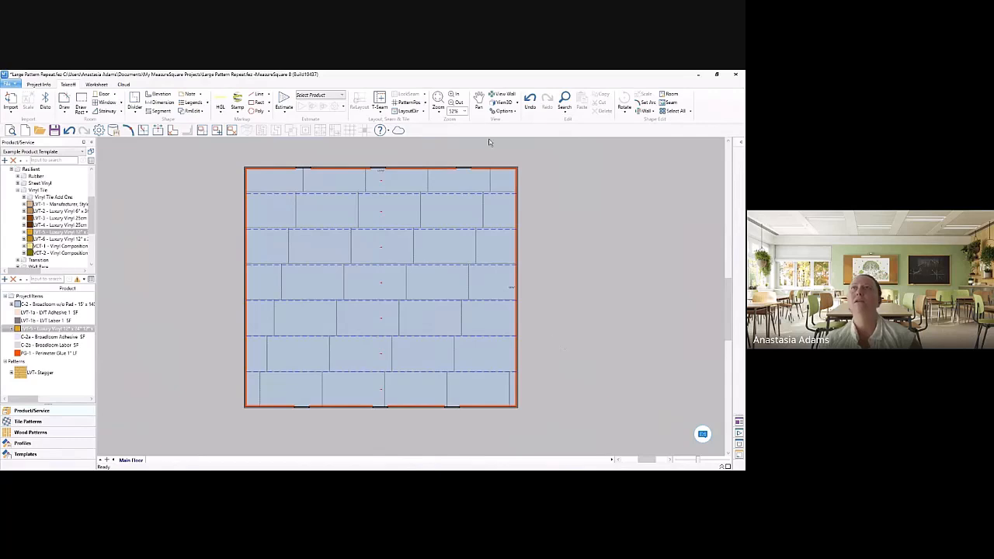
click(134, 98)
scroll(215, 314, up, 5)
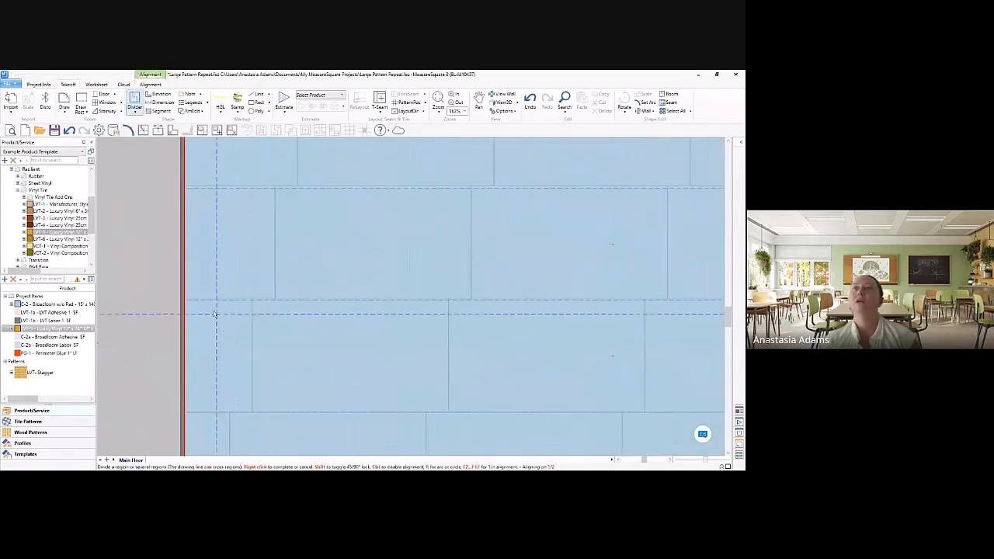
scroll(182, 298, up, 3)
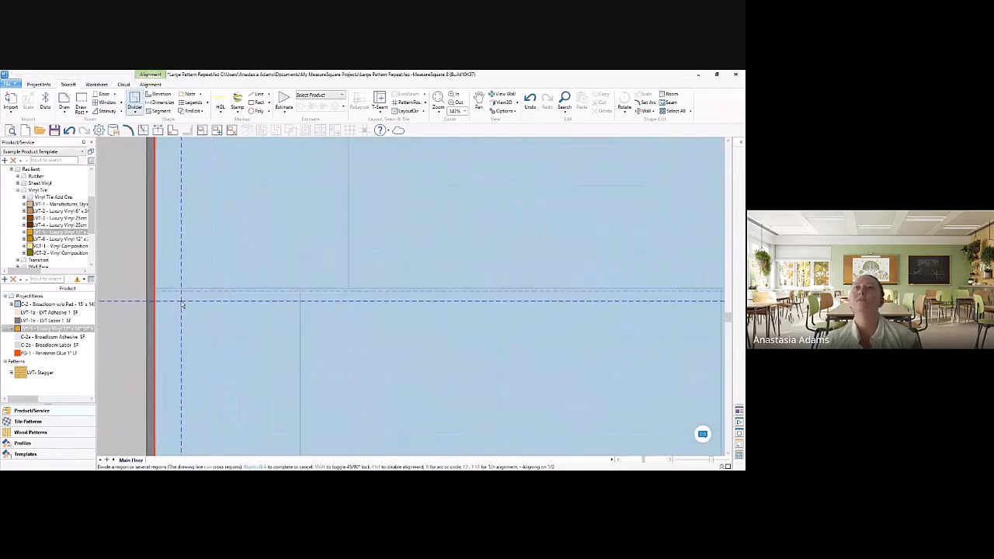
click(144, 287)
scroll(351, 285, down, 5)
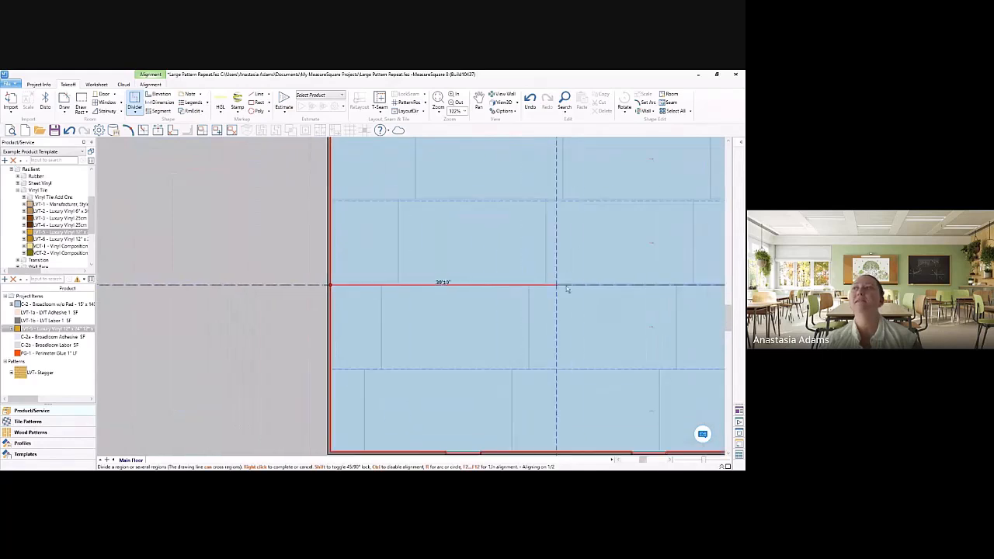
middle_drag(567, 289, 251, 295)
scroll(613, 300, up, 4)
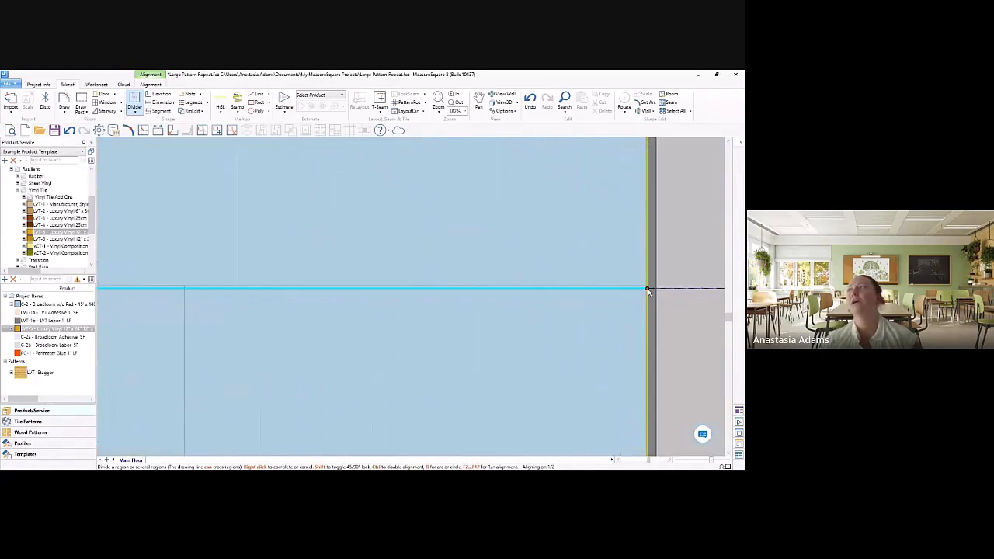
click(649, 290)
Step: Divide the broadloom room again from wall to wall along the horizontal seam two rows above the first divider
scroll(495, 339, down, 5)
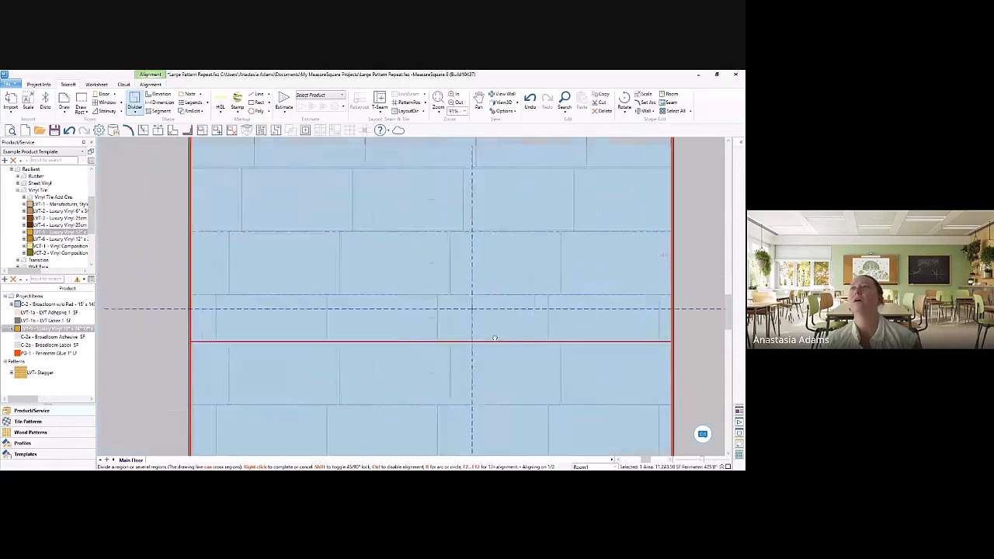
scroll(200, 278, up, 7)
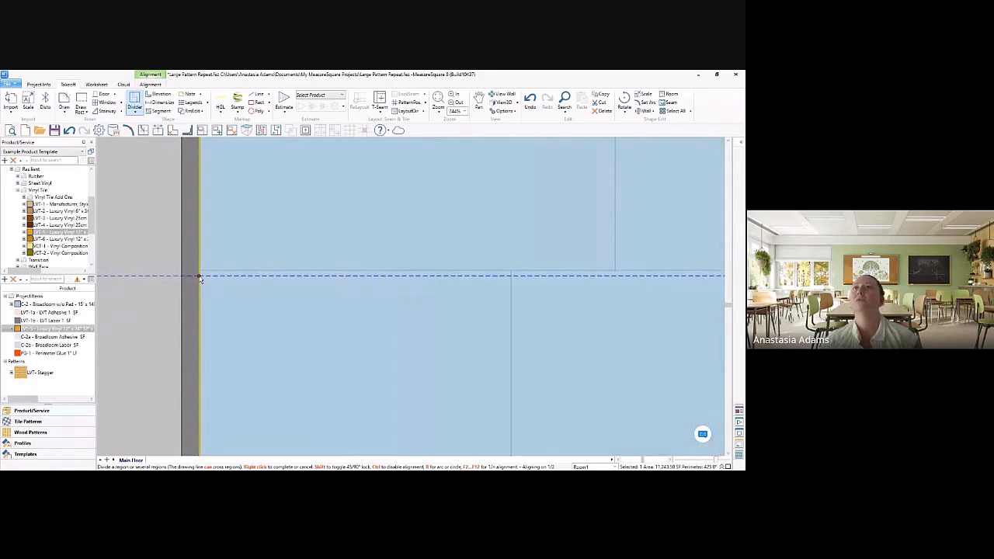
click(199, 278)
scroll(529, 289, down, 5)
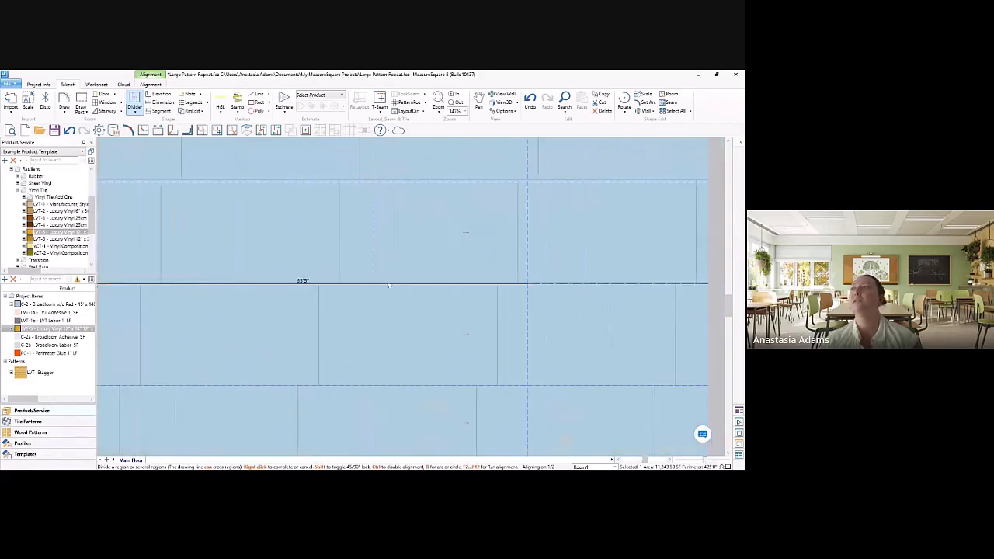
scroll(470, 289, up, 2)
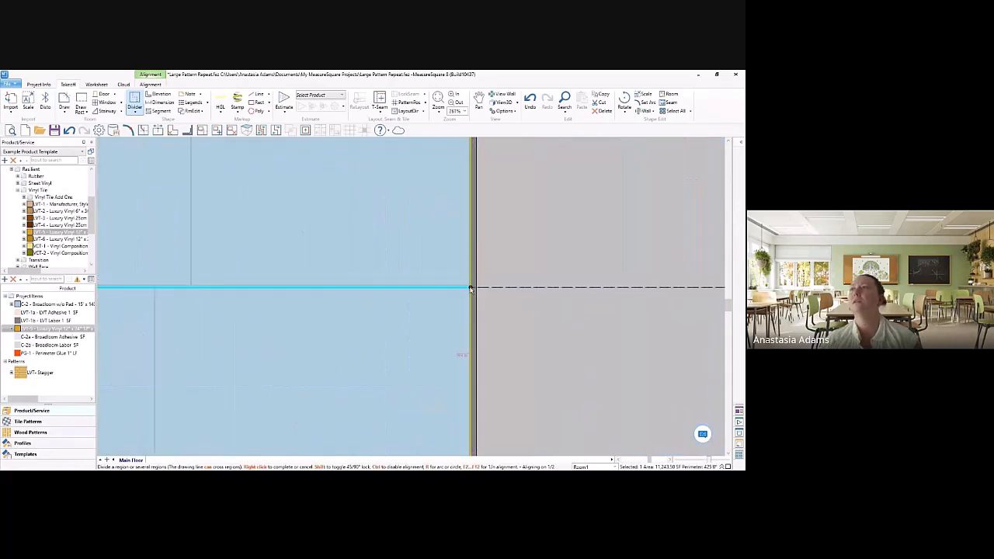
click(470, 289)
right_click(471, 289)
scroll(471, 287, down, 7)
middle_drag(475, 279, 437, 304)
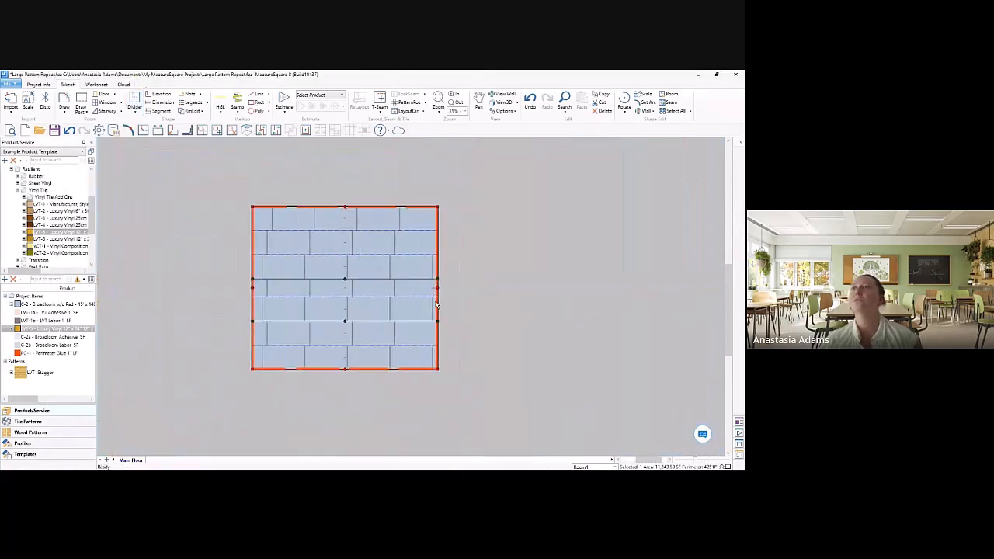
Step: Undo the last divider, added two rows above the first one in the broadloom room
scroll(392, 331, up, 2)
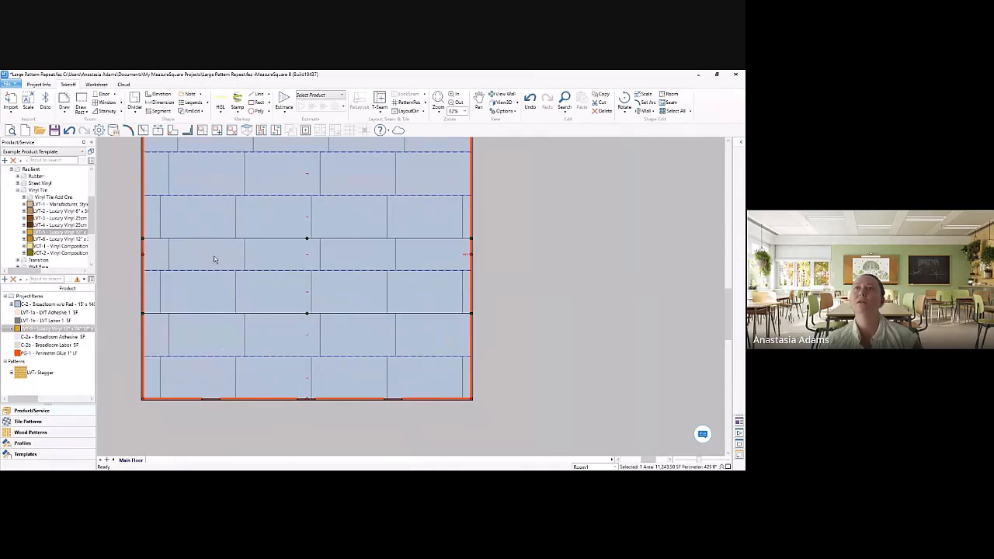
scroll(223, 272, up, 3)
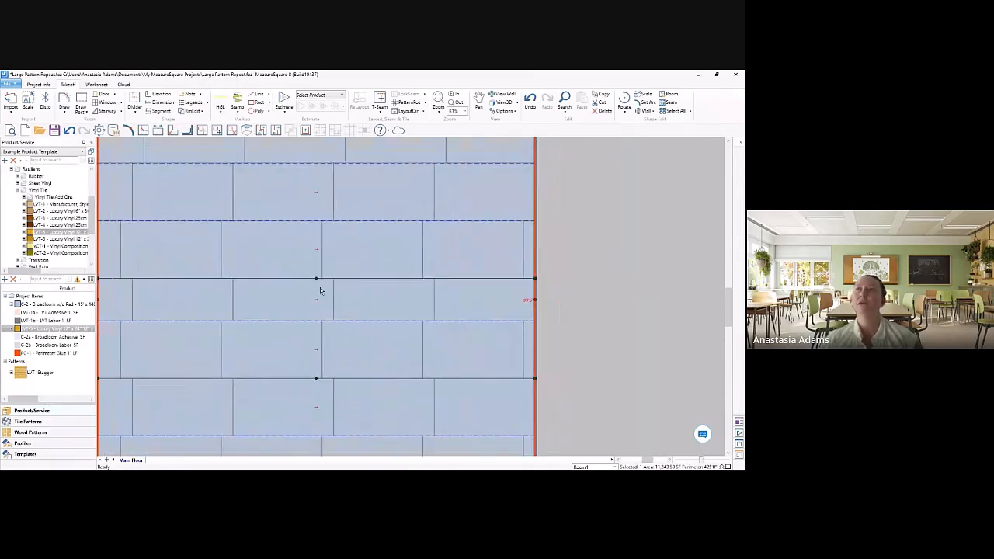
key(ctrl+z)
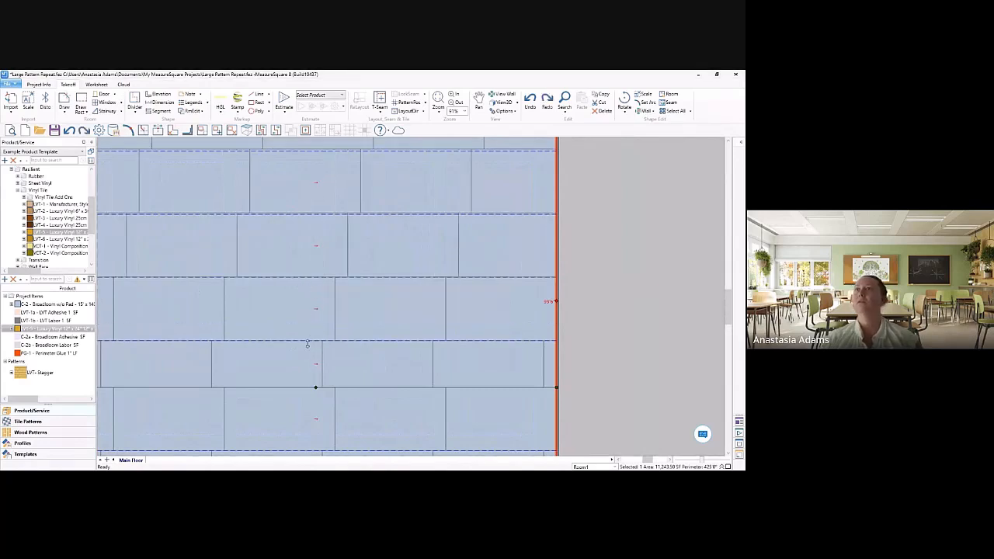
Step: Set the pattern position of the region above the remaining divider to a point on that divider
middle_drag(306, 343, 367, 275)
click(408, 102)
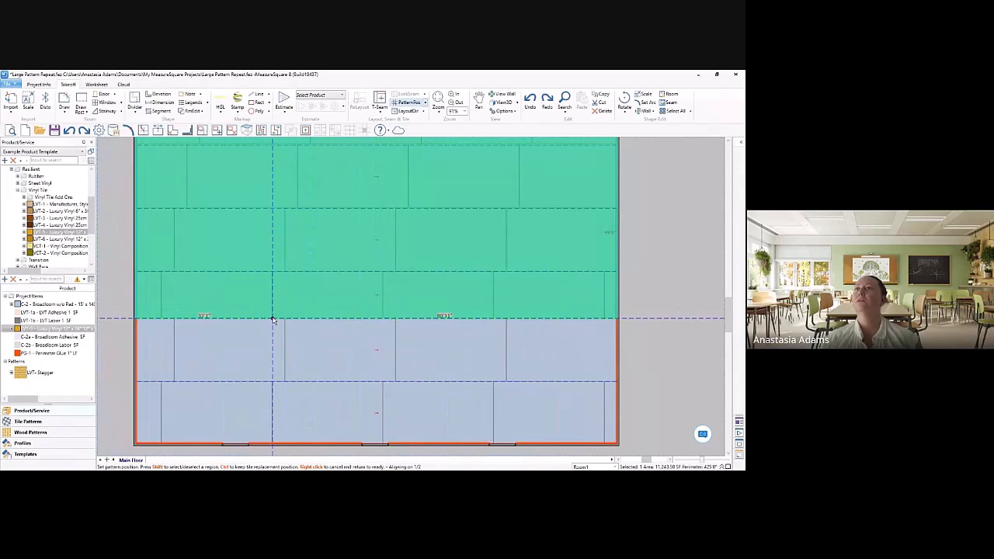
click(273, 319)
right_click(273, 318)
middle_drag(310, 294, 310, 348)
scroll(221, 252, up, 3)
click(134, 97)
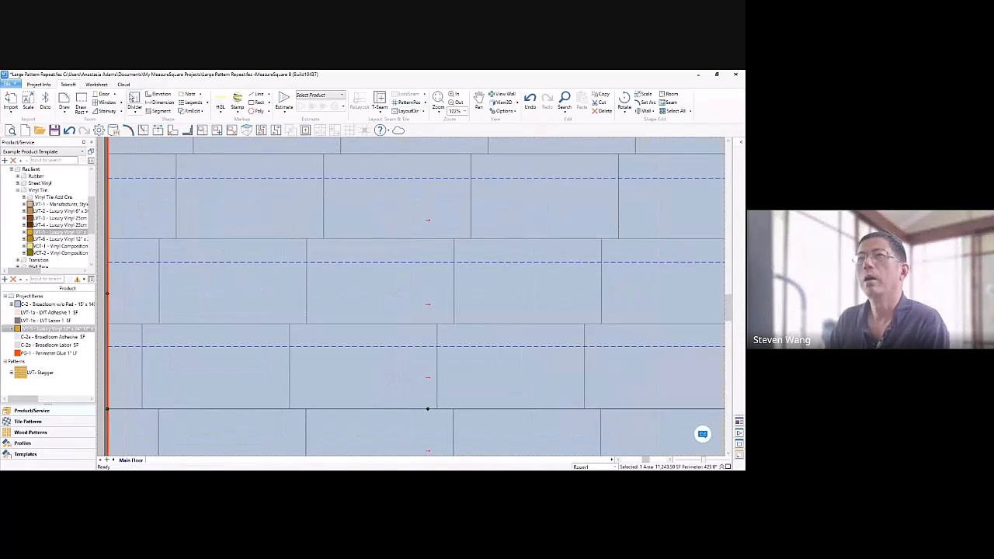
scroll(300, 282, up, 3)
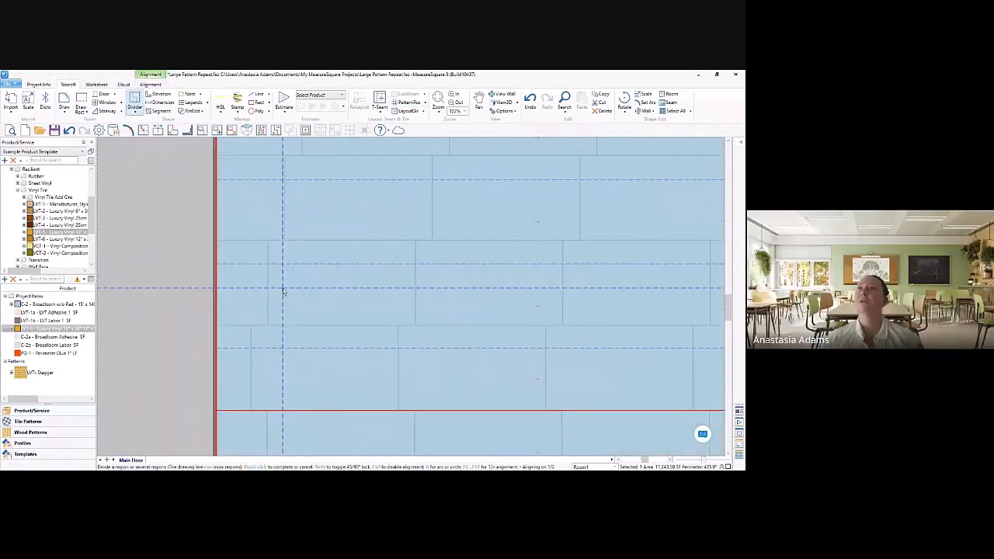
scroll(225, 268, up, 2)
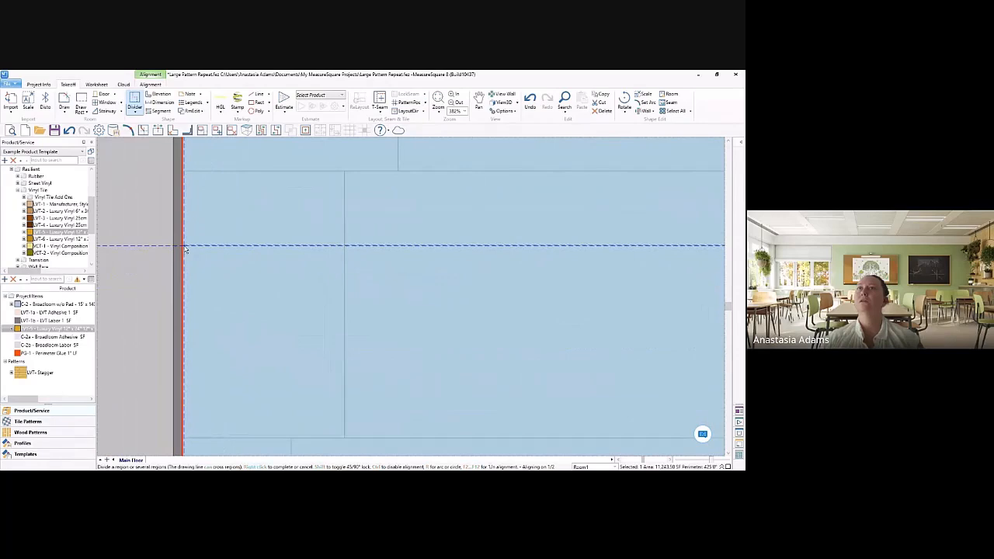
right_click(247, 260)
scroll(259, 272, down, 3)
scroll(261, 260, down, 2)
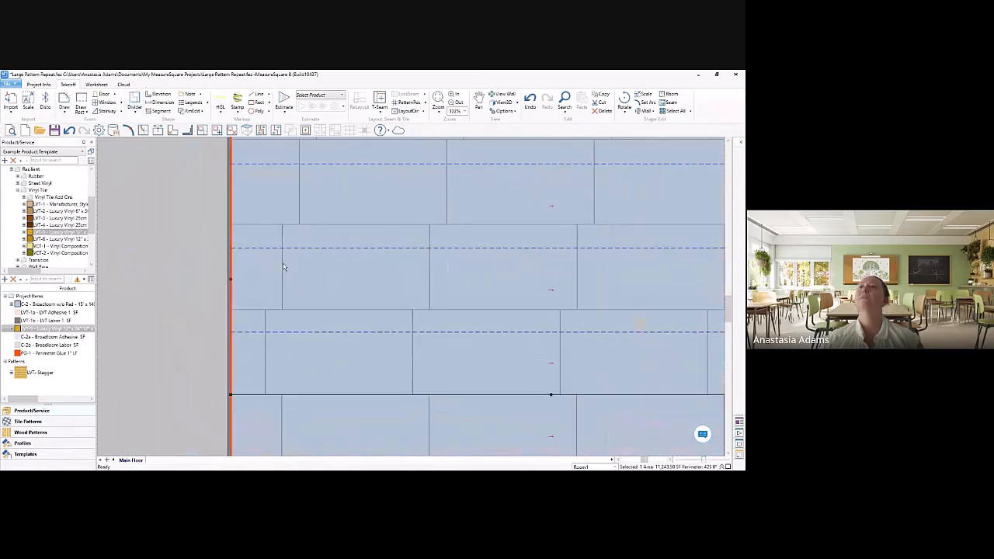
Step: Divide the broadloom room from wall to wall along the pattern repeat line two rows above the first divider
click(135, 101)
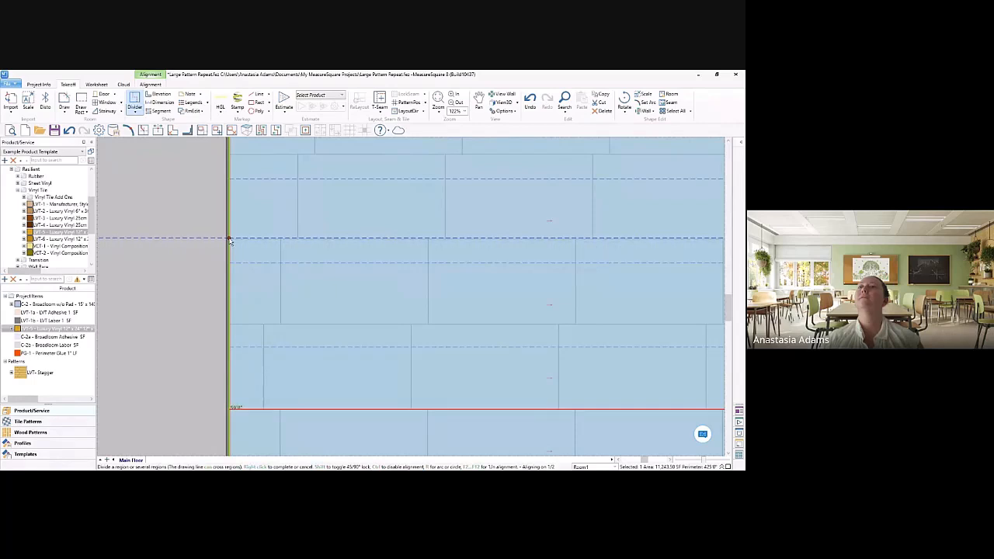
click(229, 238)
scroll(487, 222, down, 2)
middle_drag(535, 222, 159, 252)
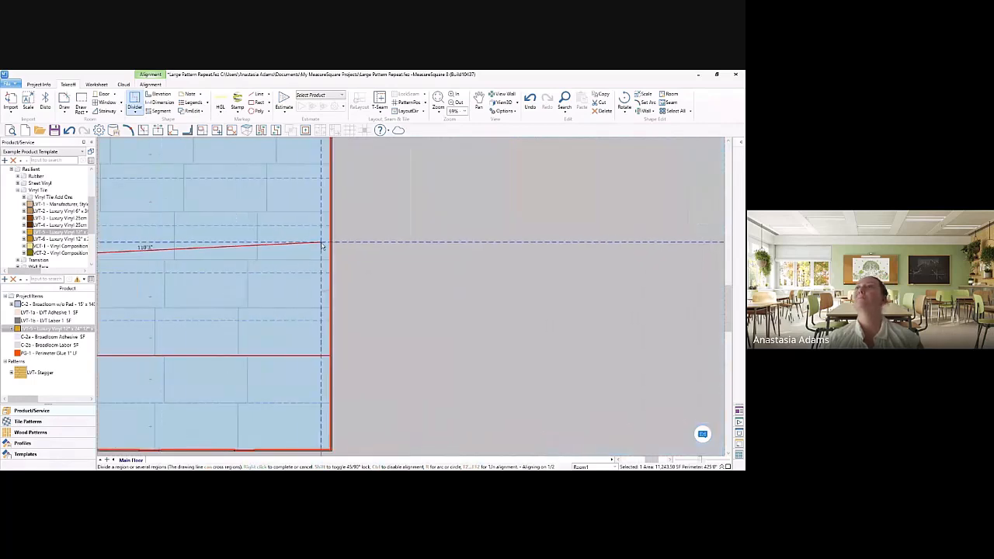
click(331, 260)
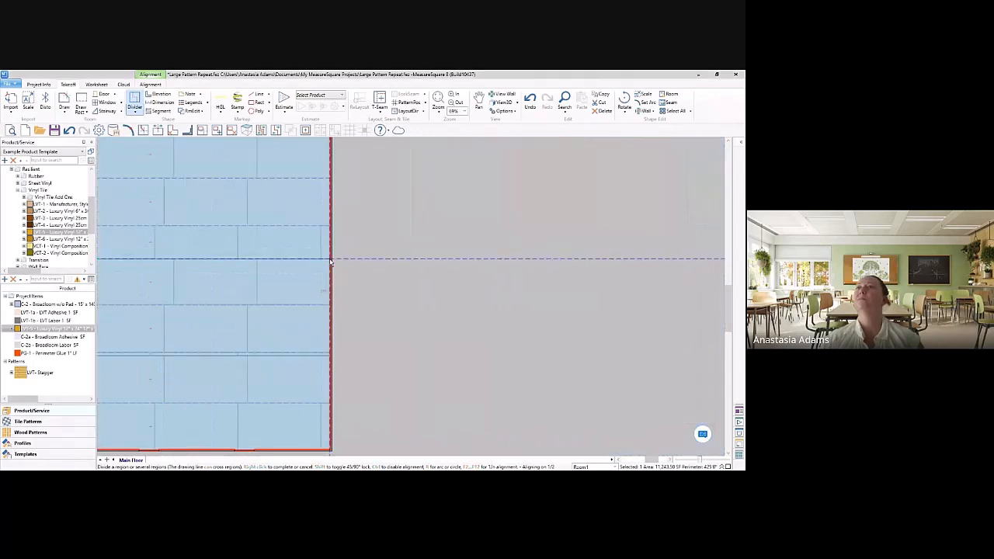
right_click(331, 290)
middle_drag(331, 291, 464, 269)
Step: Set the pattern position of the region between the two dividers to a point on the lower divider
click(405, 102)
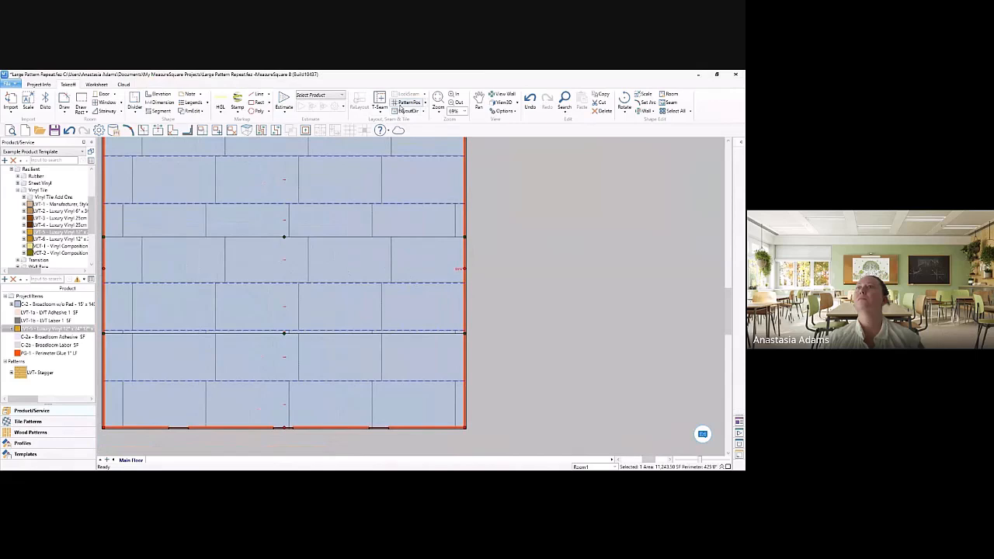
click(206, 332)
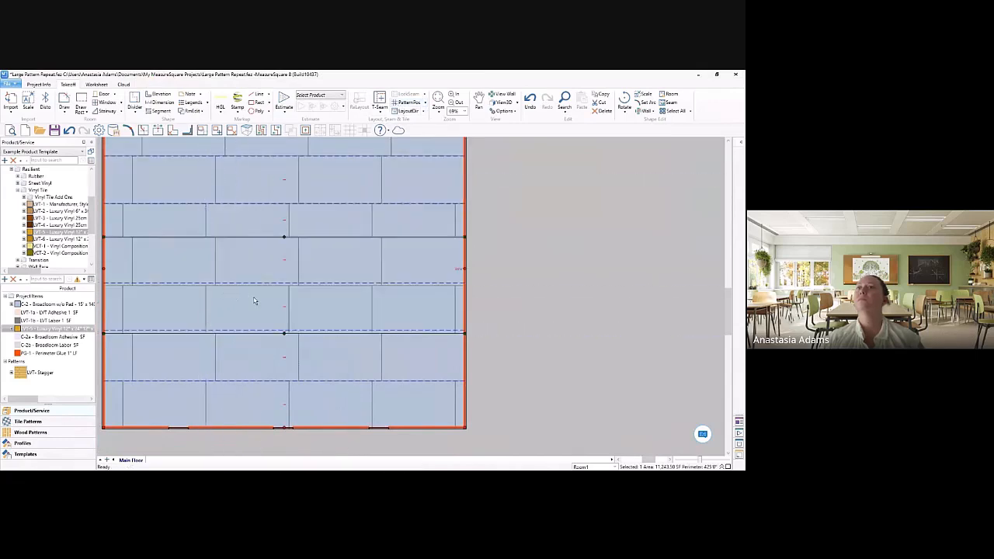
scroll(254, 301, up, 5)
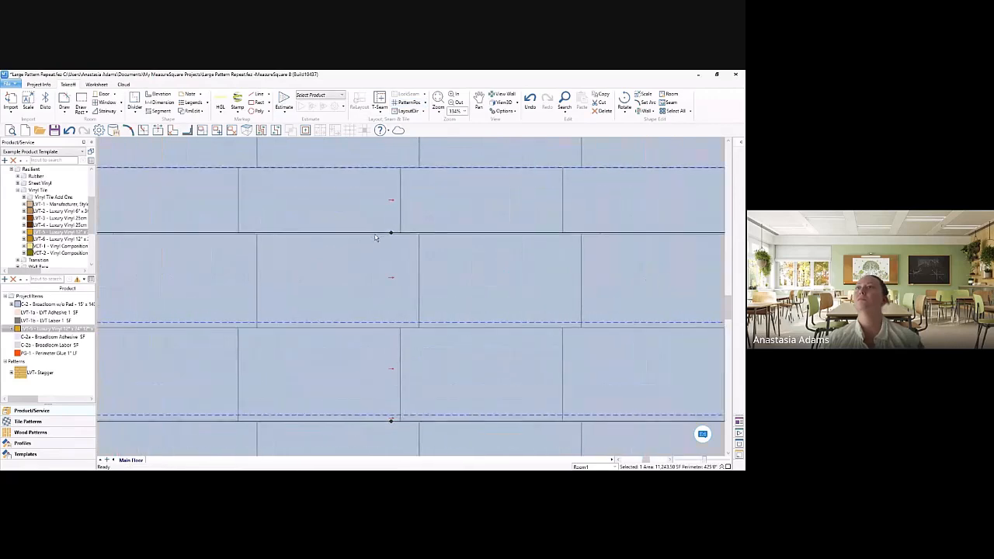
scroll(358, 311, down, 3)
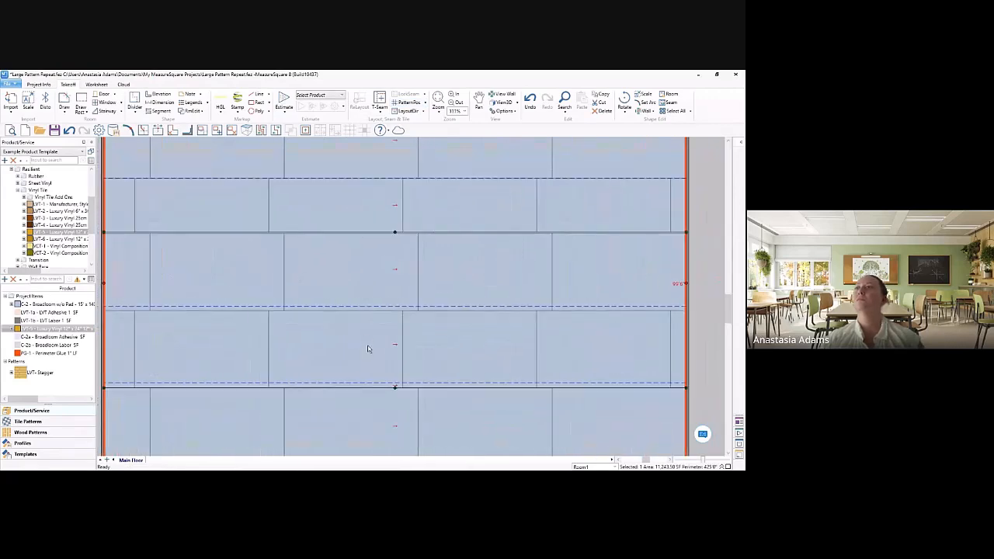
middle_drag(407, 374, 410, 358)
middle_drag(384, 328, 415, 345)
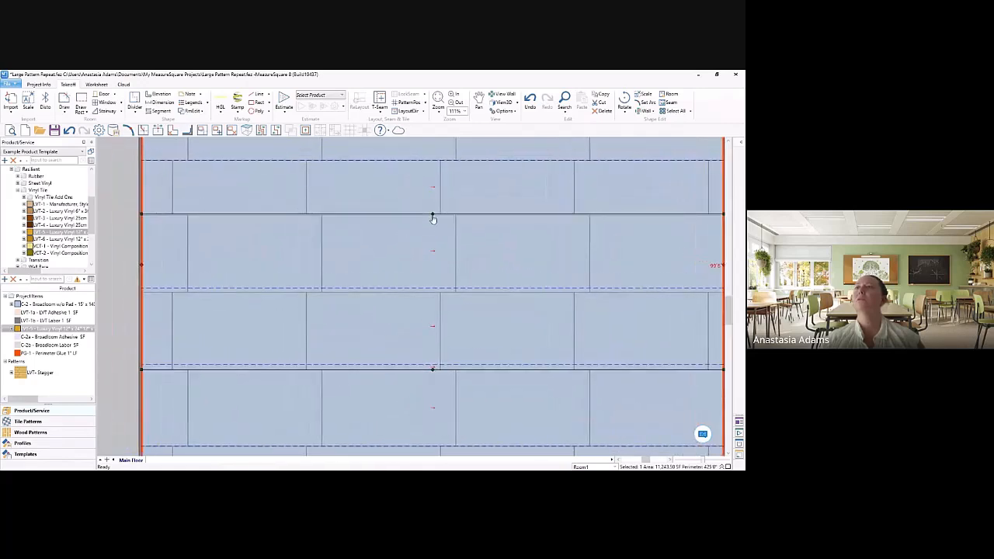
Step: Nudge the upper divider onto the pattern repeat line and realign the middle region's pattern position on the lower divider
click(433, 216)
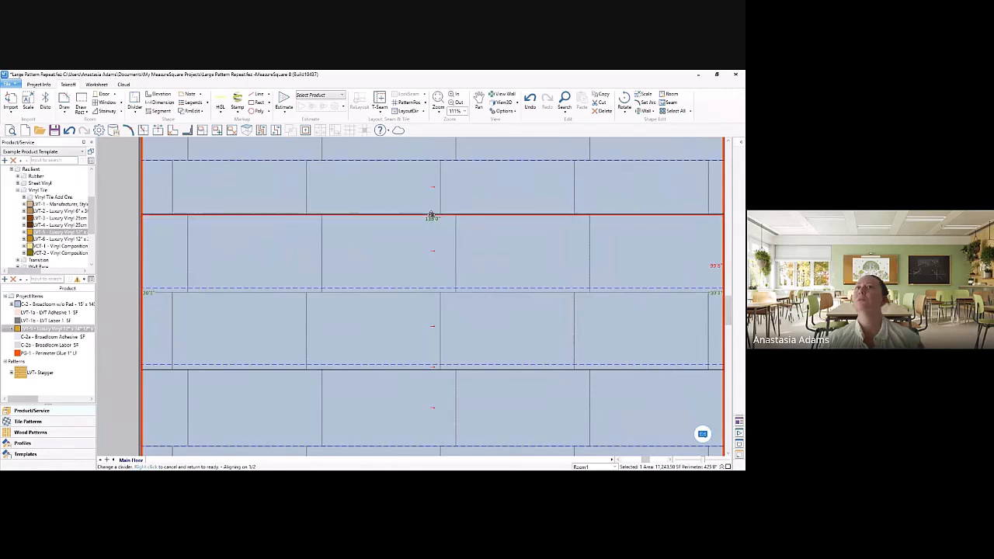
click(432, 216)
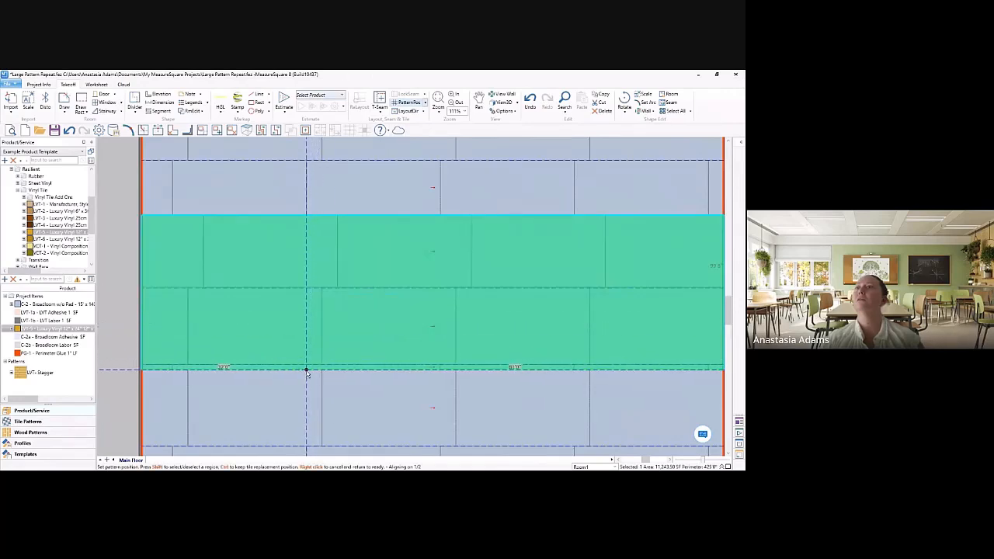
click(308, 370)
scroll(309, 362, down, 2)
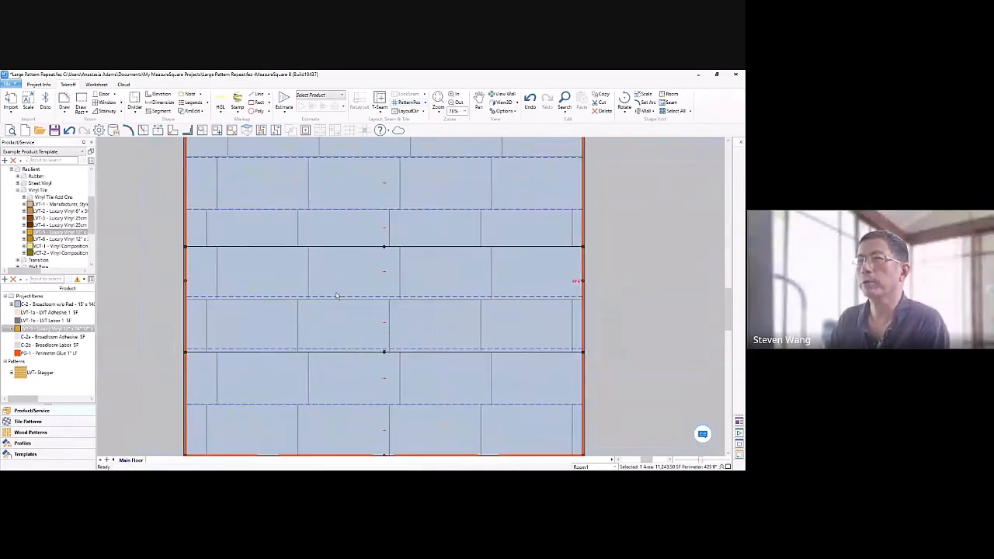
Step: Shift the middle region's seams down so the lowest seam lies on the lower divider
click(355, 352)
click(355, 354)
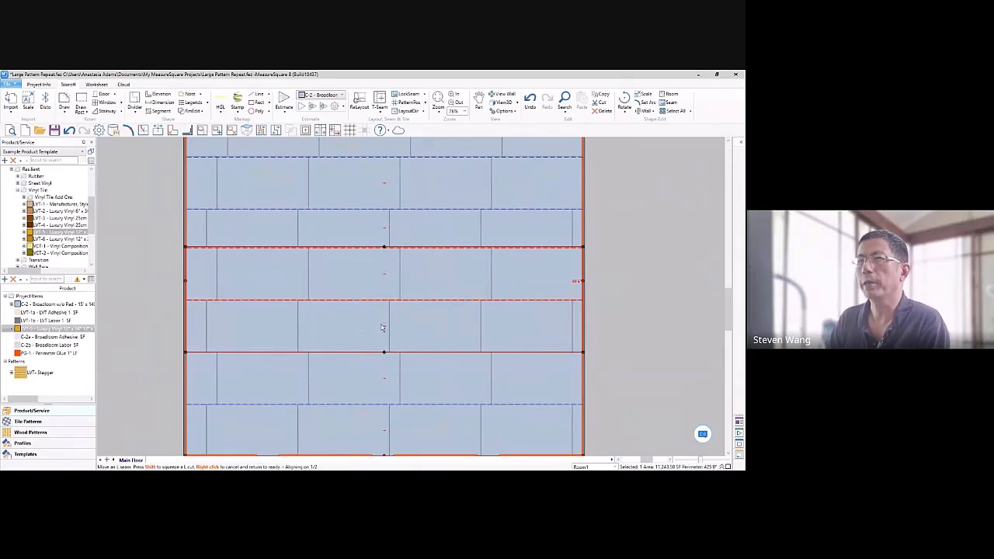
click(616, 271)
Step: Try to move the seam just beneath the upper divider onto that divider
scroll(390, 247, up, 5)
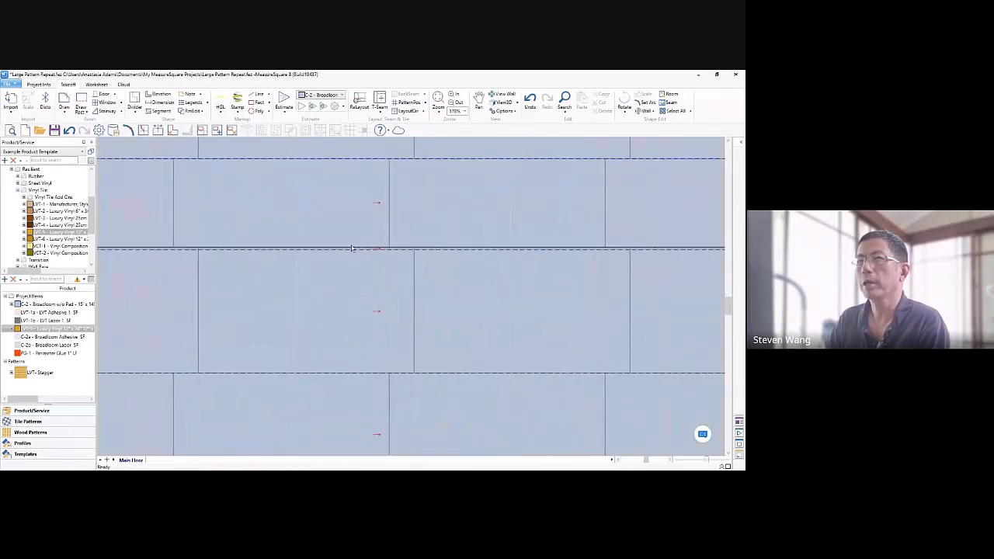
click(348, 249)
click(348, 249)
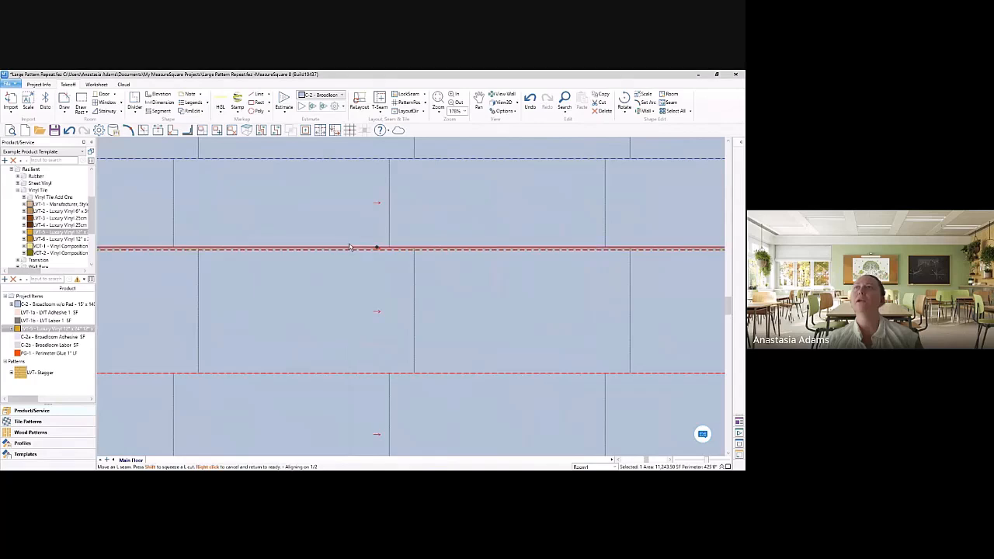
scroll(361, 242, down, 10)
click(529, 262)
Step: Move the upper divider down slightly onto the broadloom seam directly beneath it
middle_drag(520, 278, 475, 251)
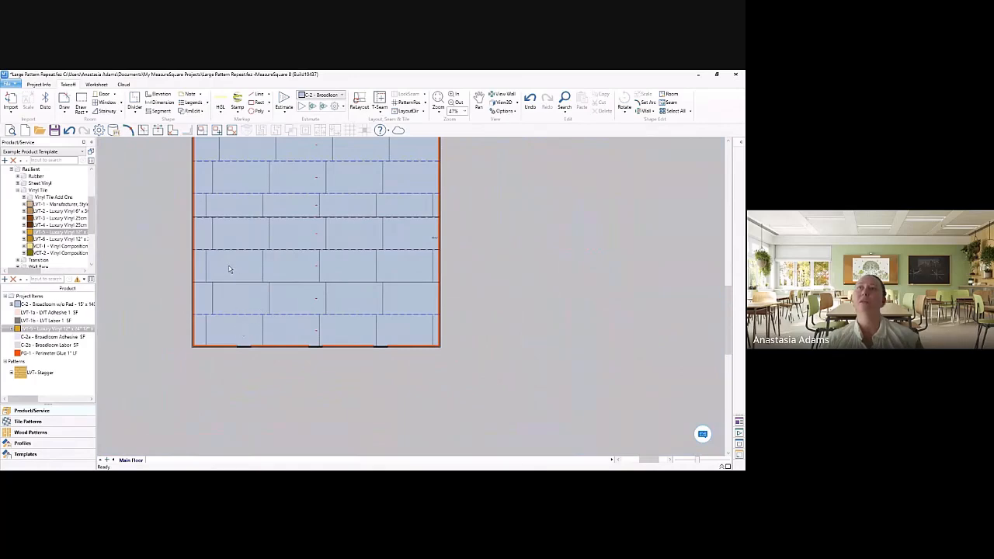
middle_drag(232, 271, 260, 317)
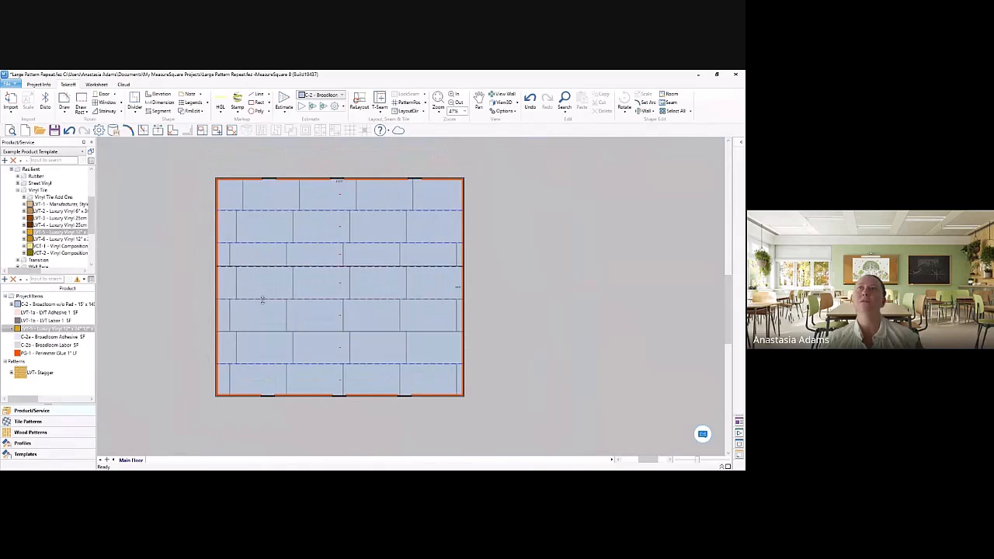
scroll(263, 300, up, 10)
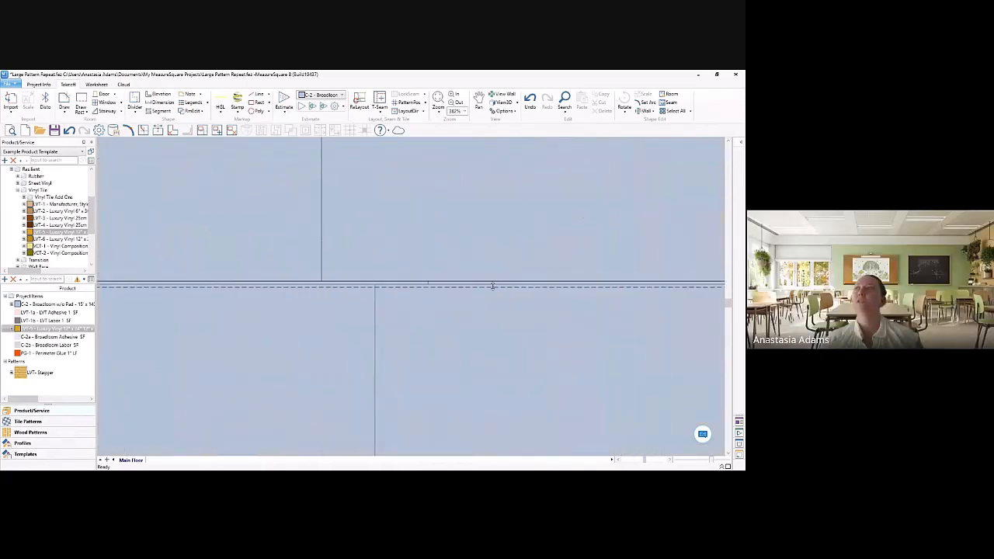
scroll(492, 284, down, 2)
middle_drag(311, 314, 459, 303)
scroll(566, 301, down, 4)
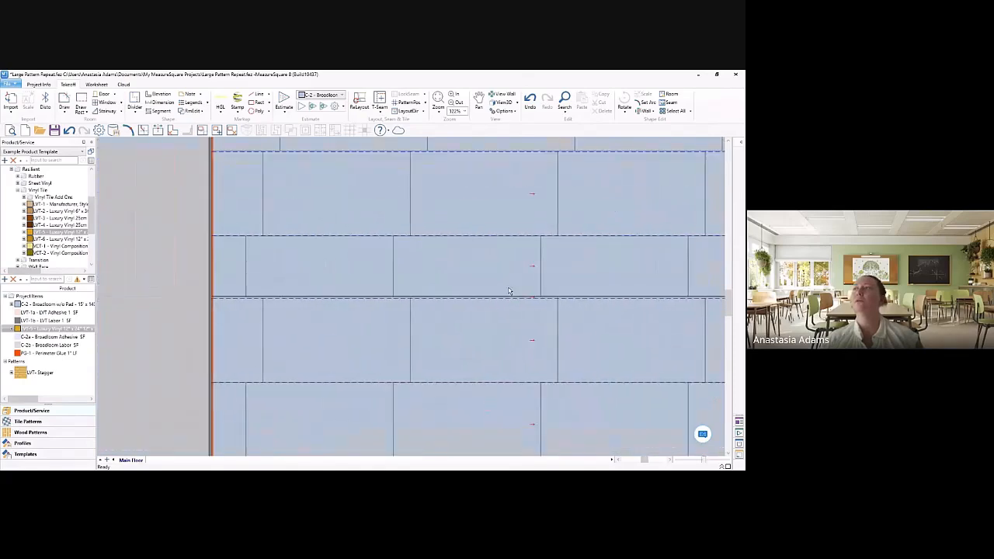
click(513, 294)
scroll(524, 294, up, 5)
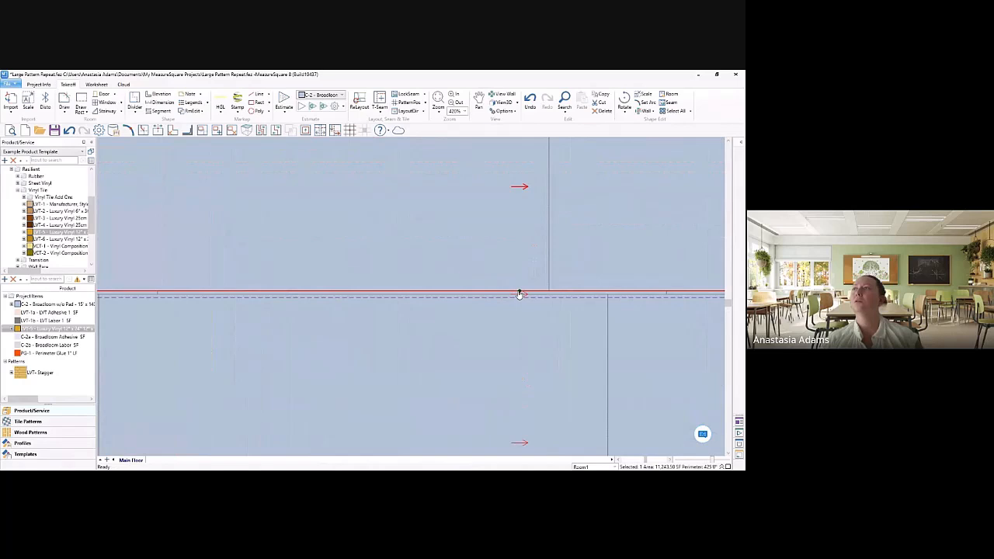
click(522, 294)
right_click(520, 298)
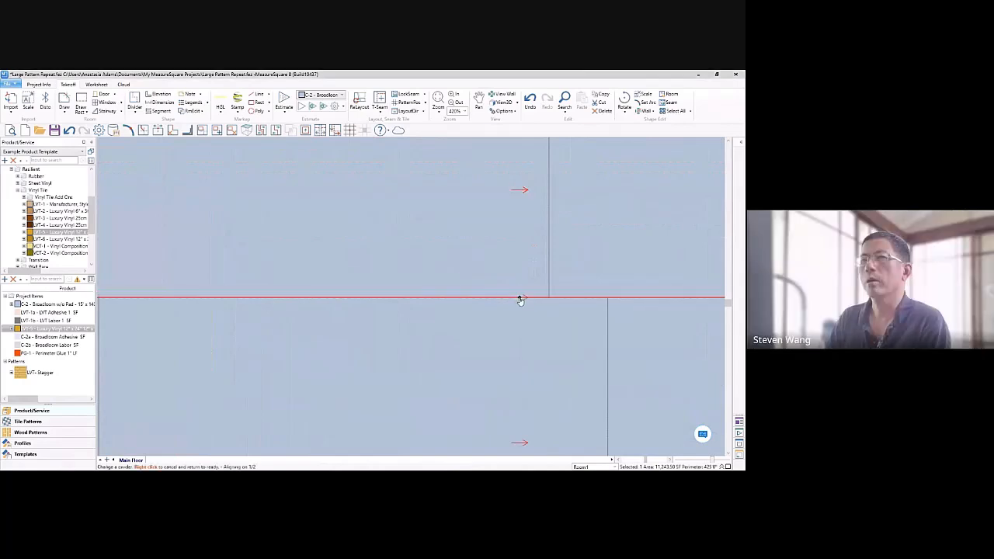
scroll(520, 295, down, 15)
click(499, 308)
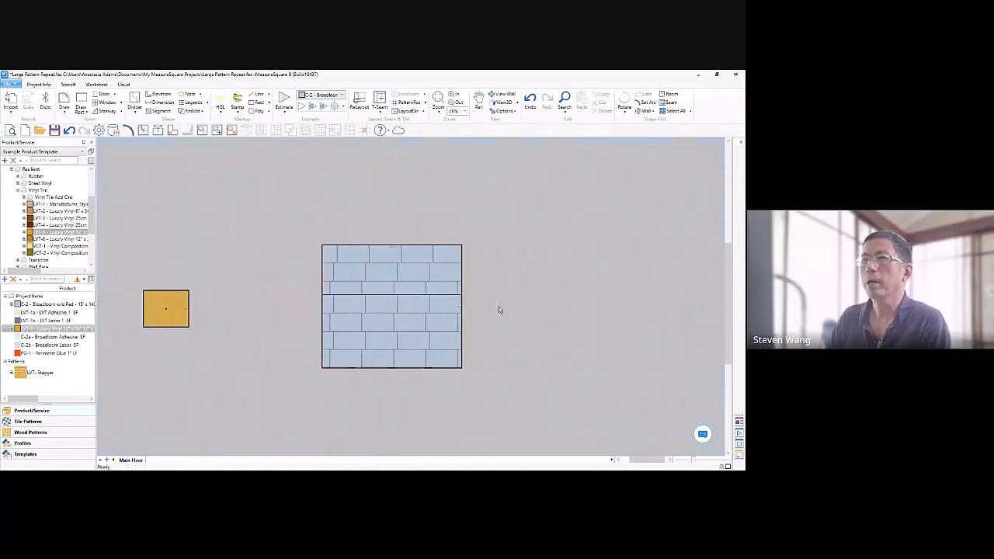
Step: Turn on Tile Texture in the view options to show the patterned carpet in the broadloom room
scroll(467, 319, up, 4)
middle_drag(542, 282, 620, 260)
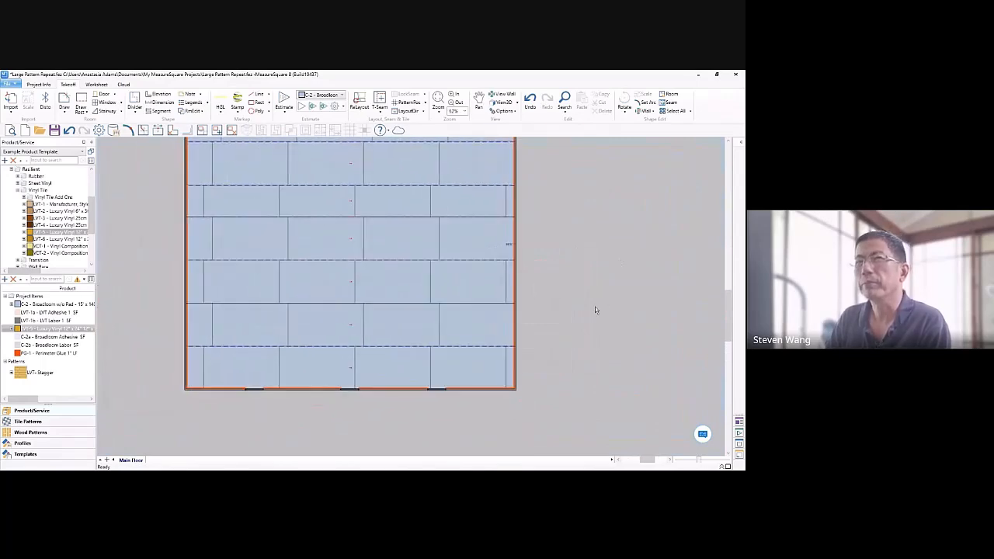
click(503, 111)
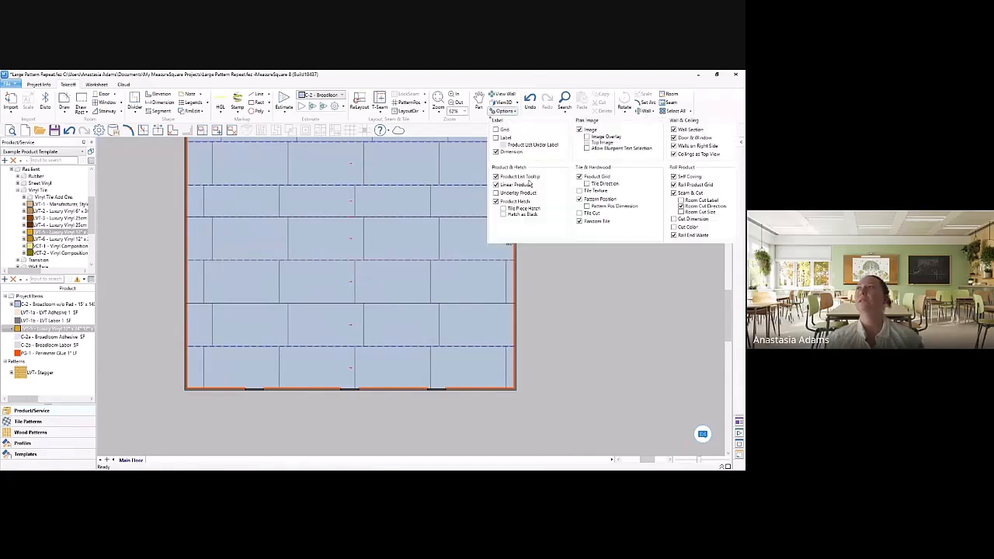
click(589, 195)
click(591, 323)
scroll(588, 310, down, 1)
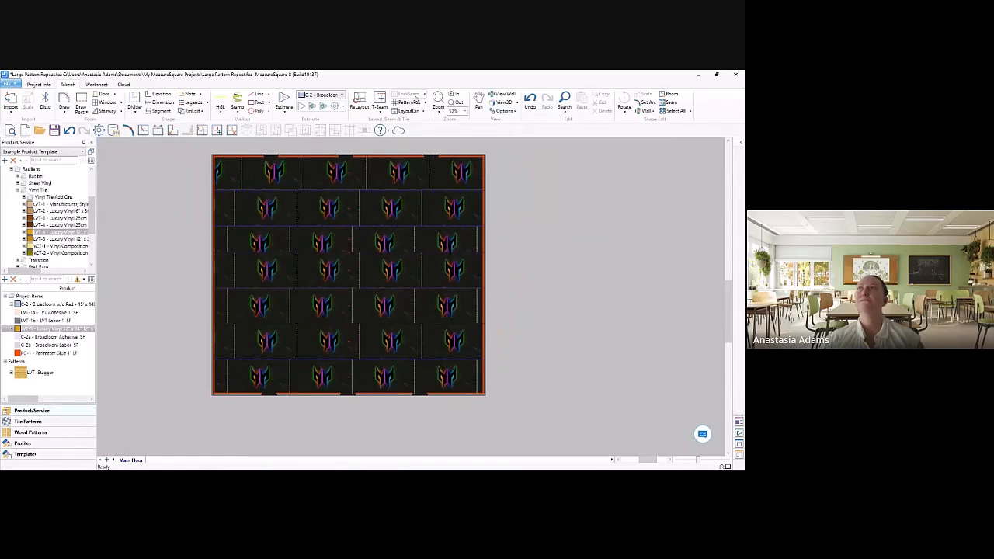
Step: Set the pattern position of the uppermost region to a point on the upper divider, matching the rows below
click(410, 102)
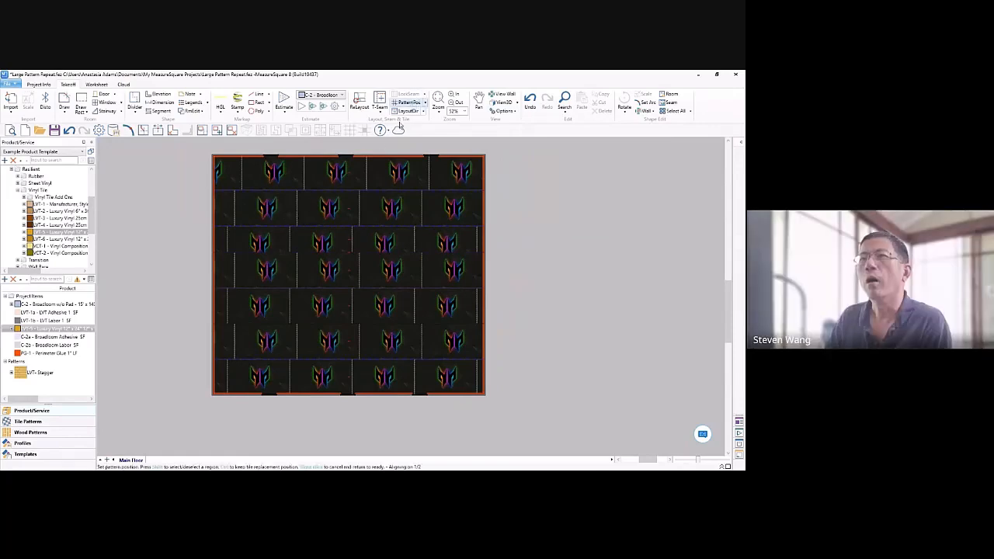
click(288, 253)
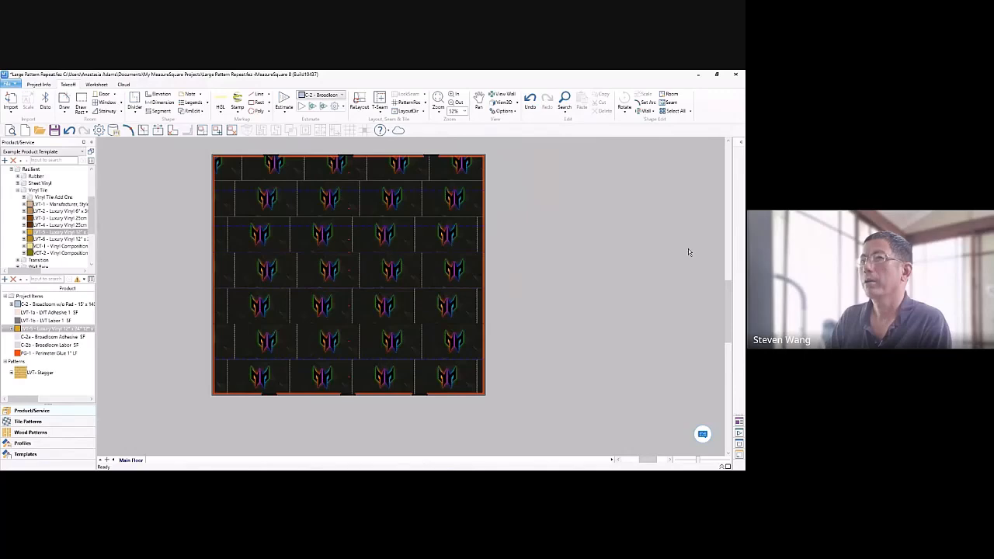
middle_drag(621, 258, 633, 278)
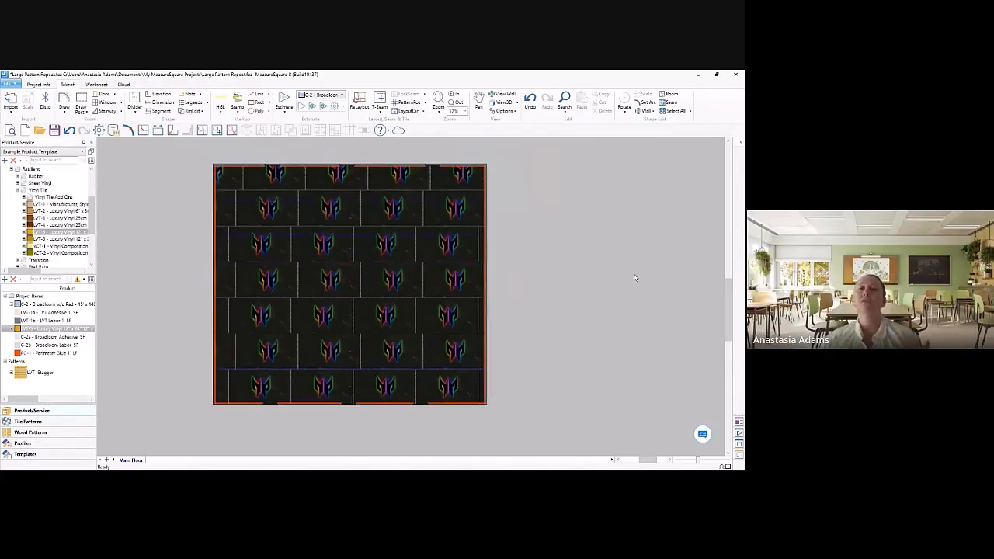